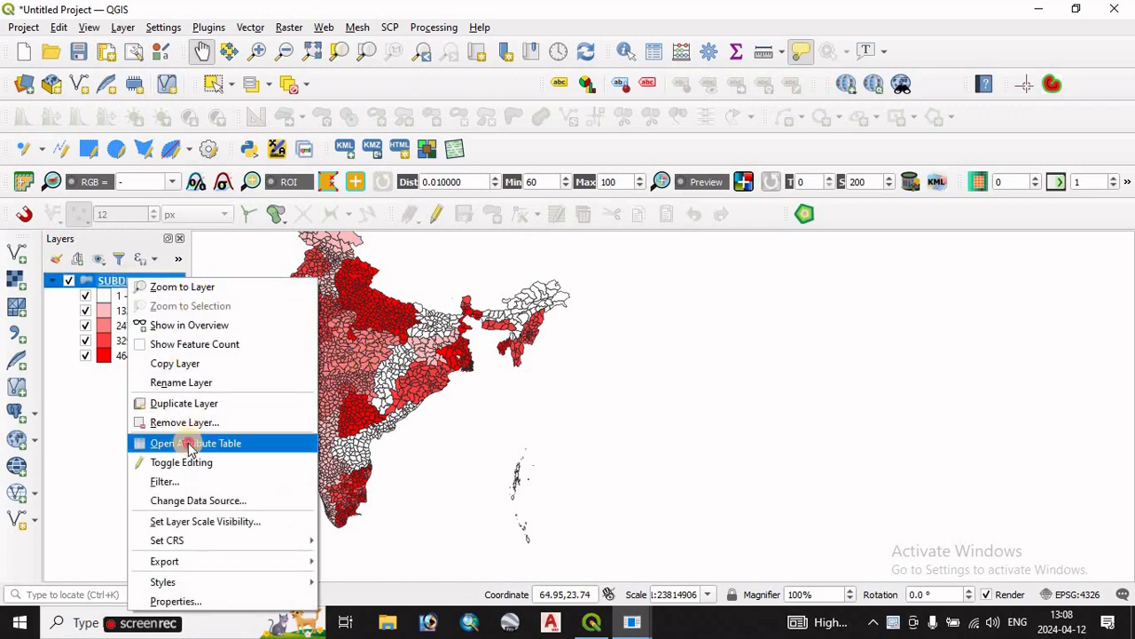
Step: Open the SUBDIVISION attribute table listing its 2299 features and NAME/ID columns
click(188, 442)
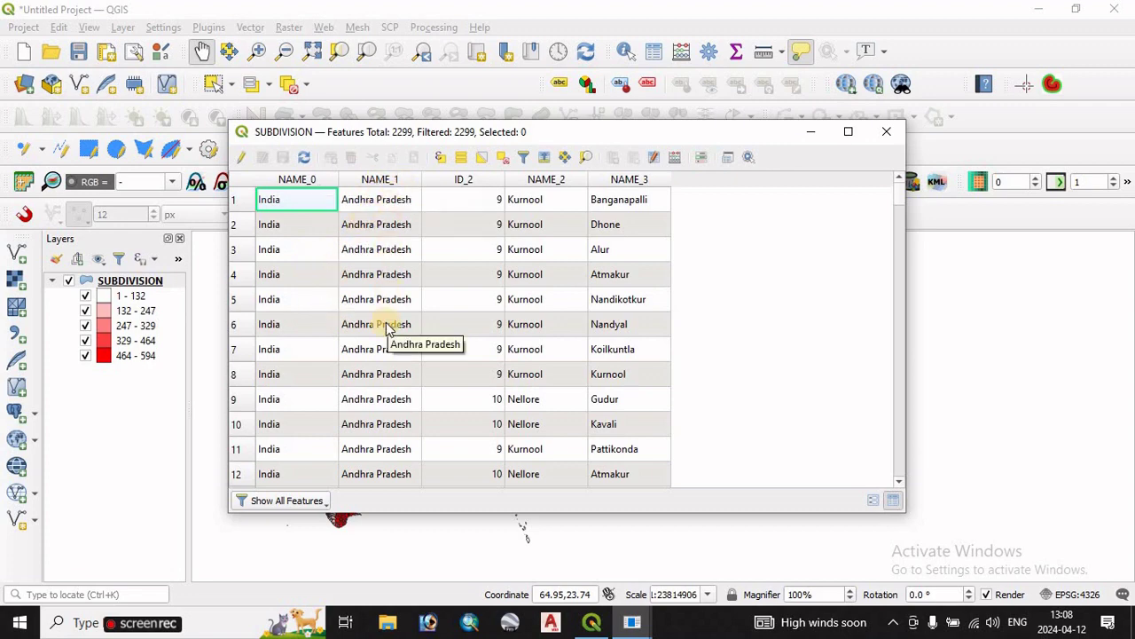
scroll(383, 328, down, 7)
scroll(383, 328, down, 20)
scroll(375, 321, up, 20)
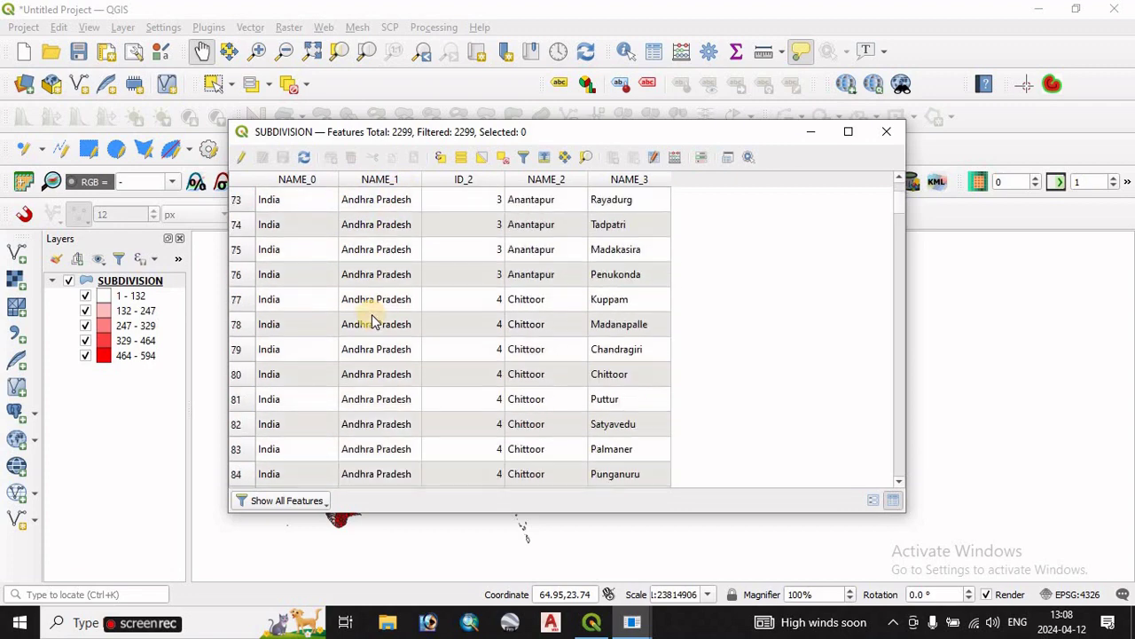
scroll(367, 315, up, 17)
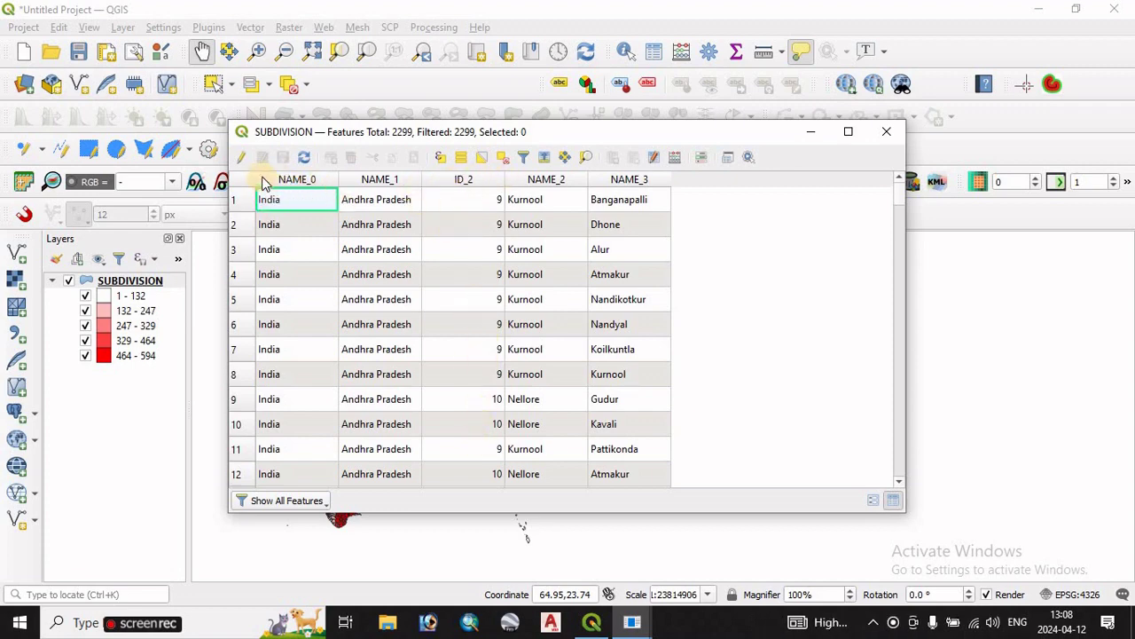
Step: Close the attribute table and launch Refactor fields from the Processing Toolbox's Vector table group
click(884, 132)
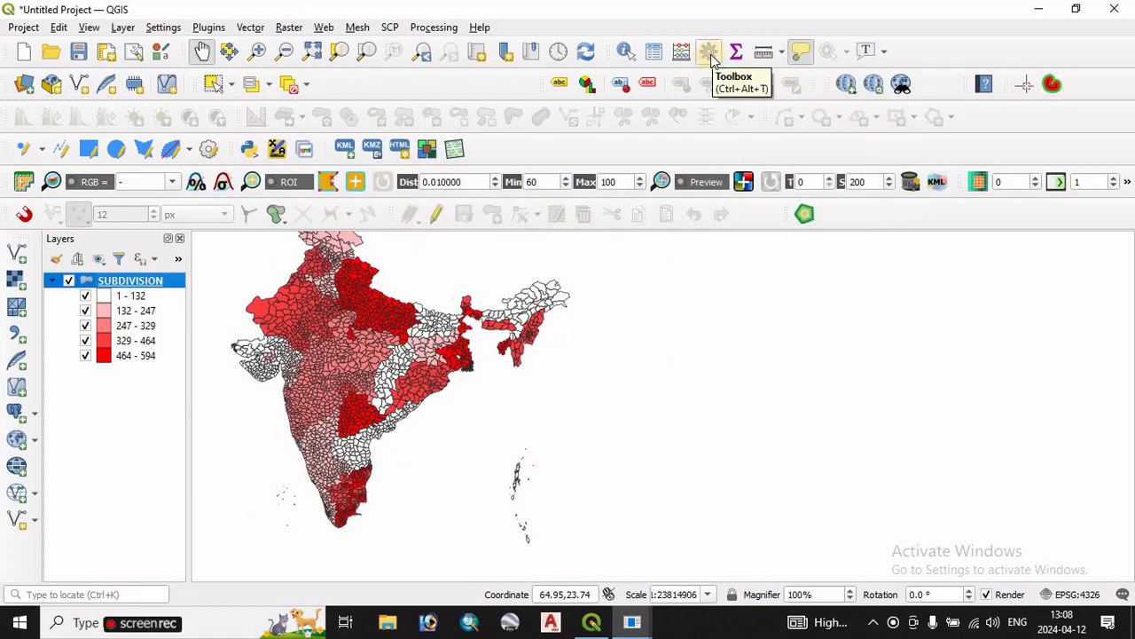
click(710, 53)
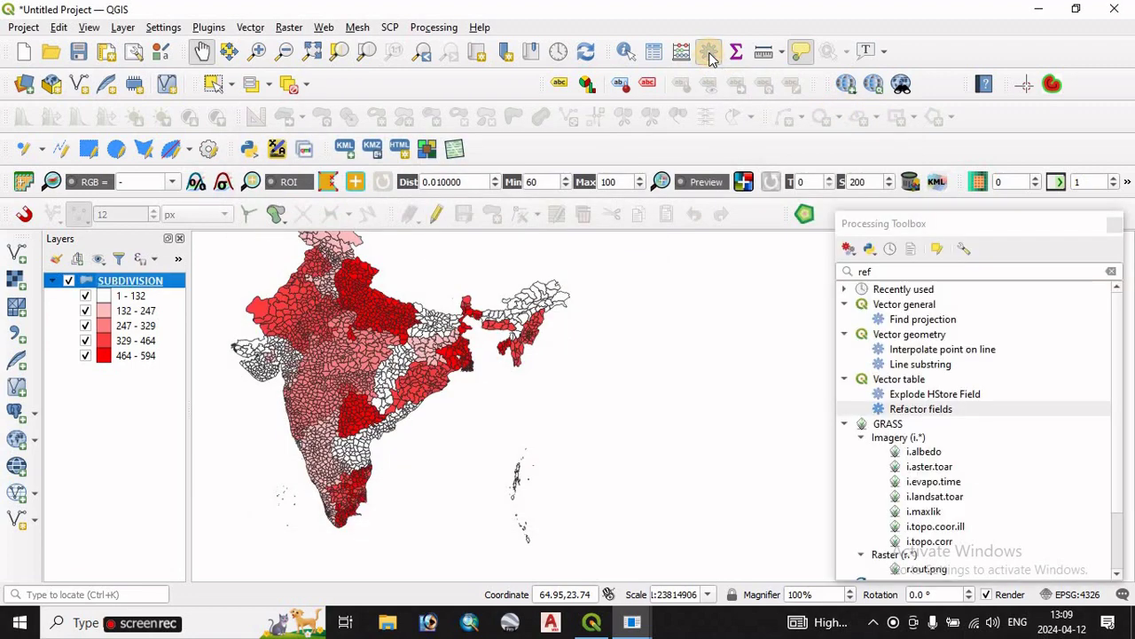
click(889, 273)
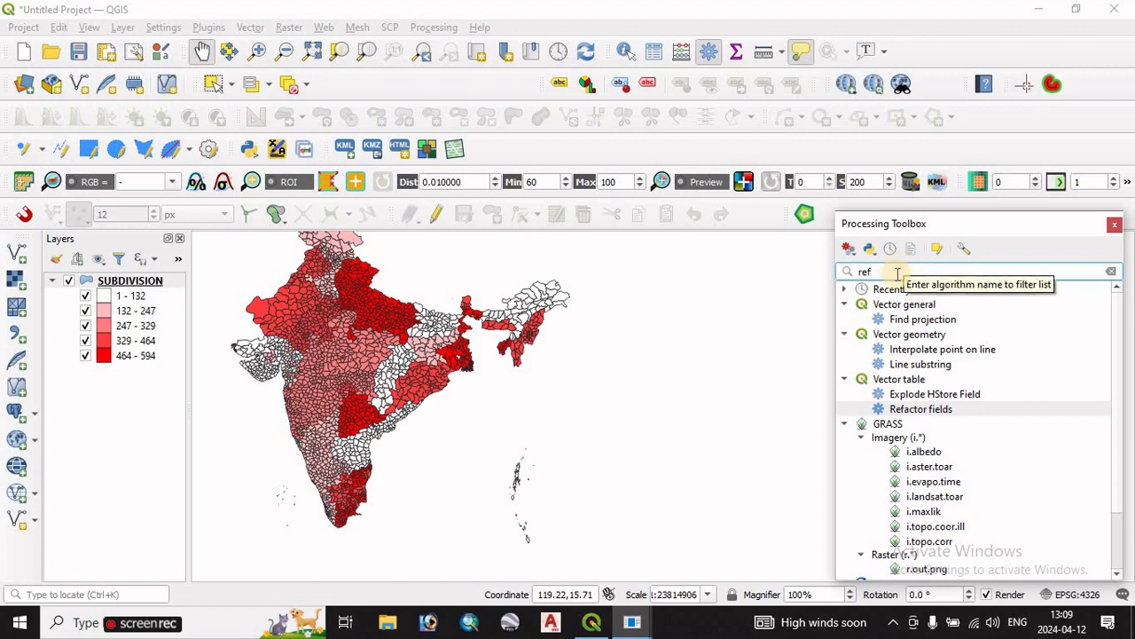
double_click(914, 409)
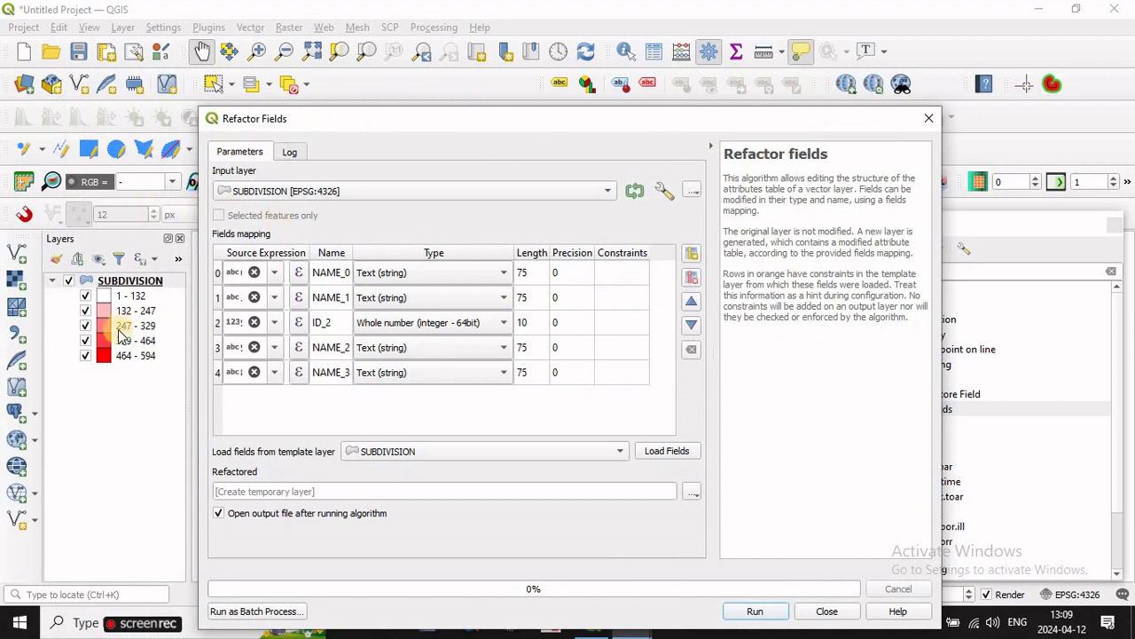
Step: Keep SUBDIVISION as the Refactor Fields input layer and reposition the dialog
click(291, 190)
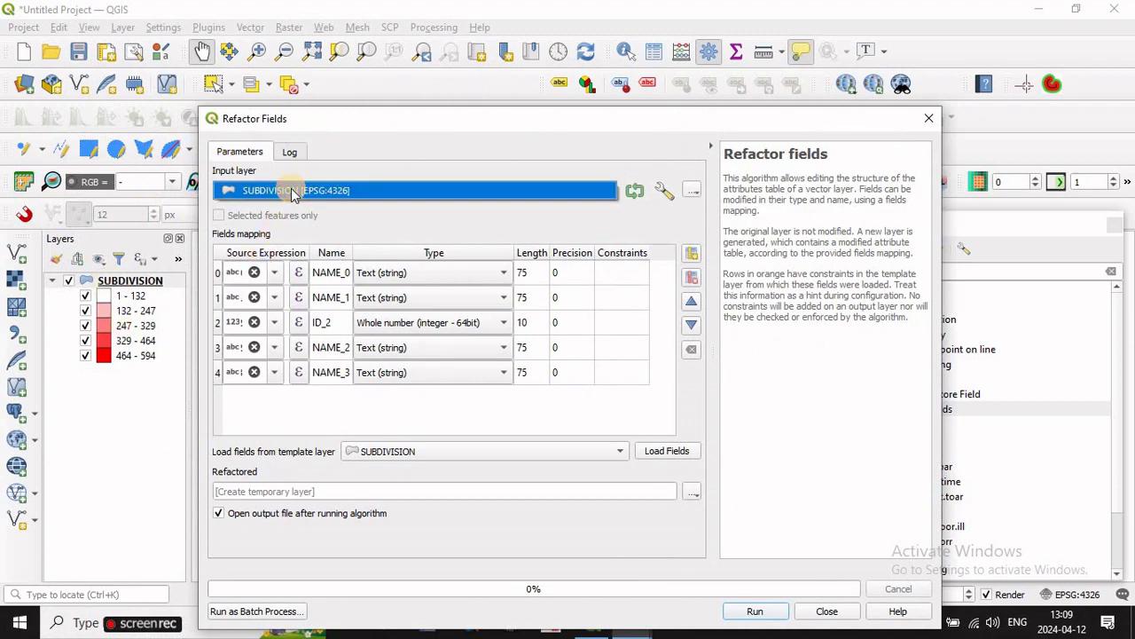
click(426, 118)
drag(456, 109, 525, 79)
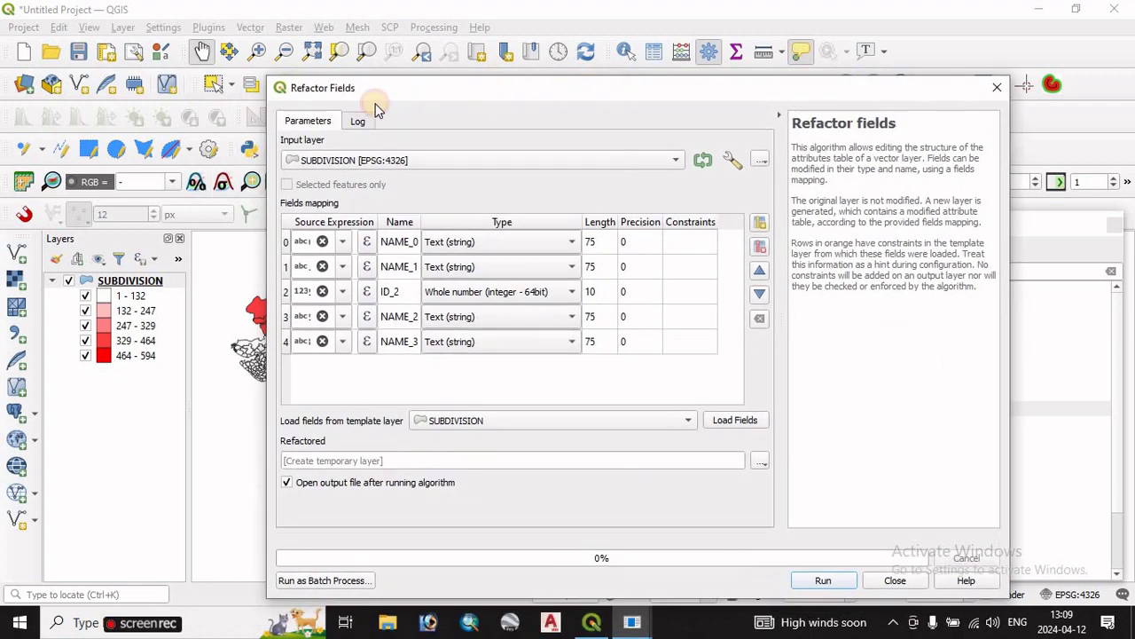
click(359, 120)
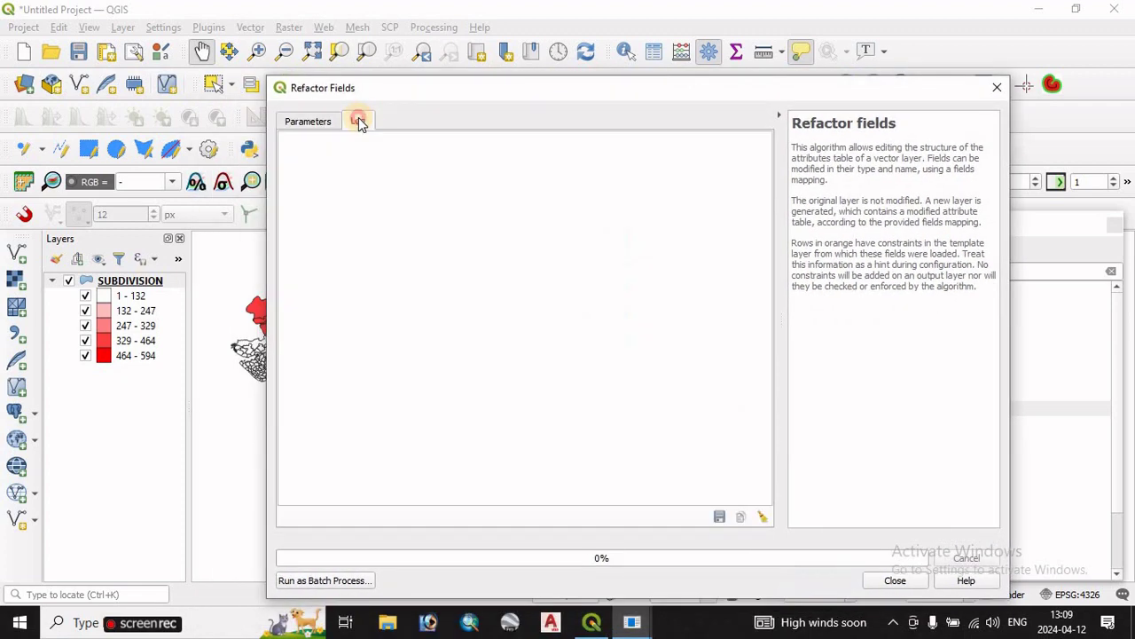
click(304, 124)
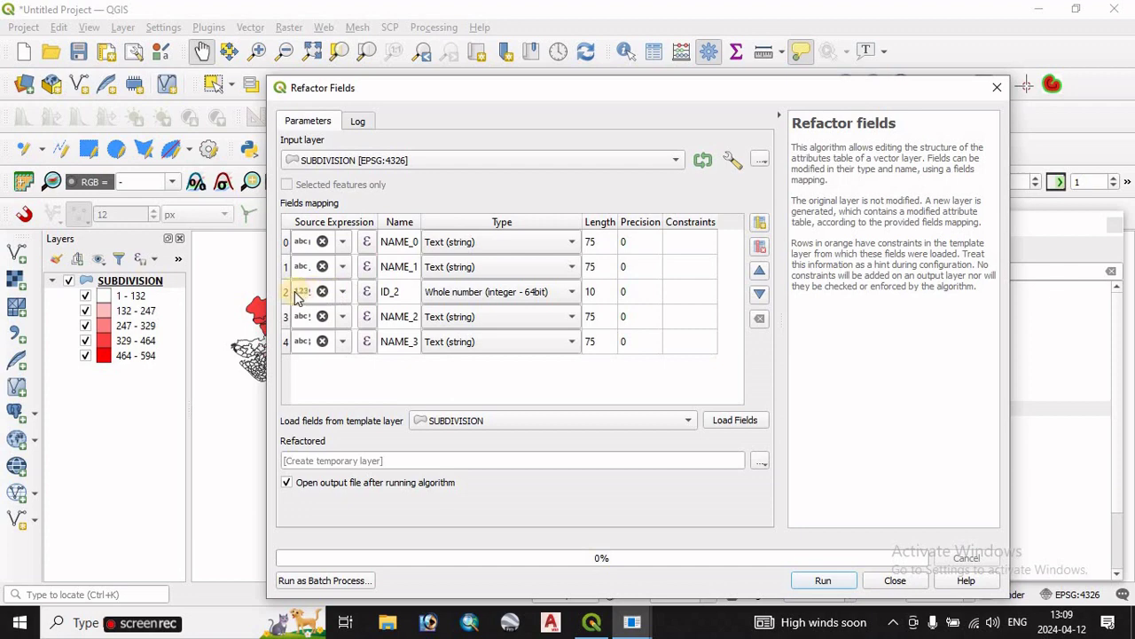
Step: Move the ID_2 field up two places so it sits above NAME_0
click(390, 292)
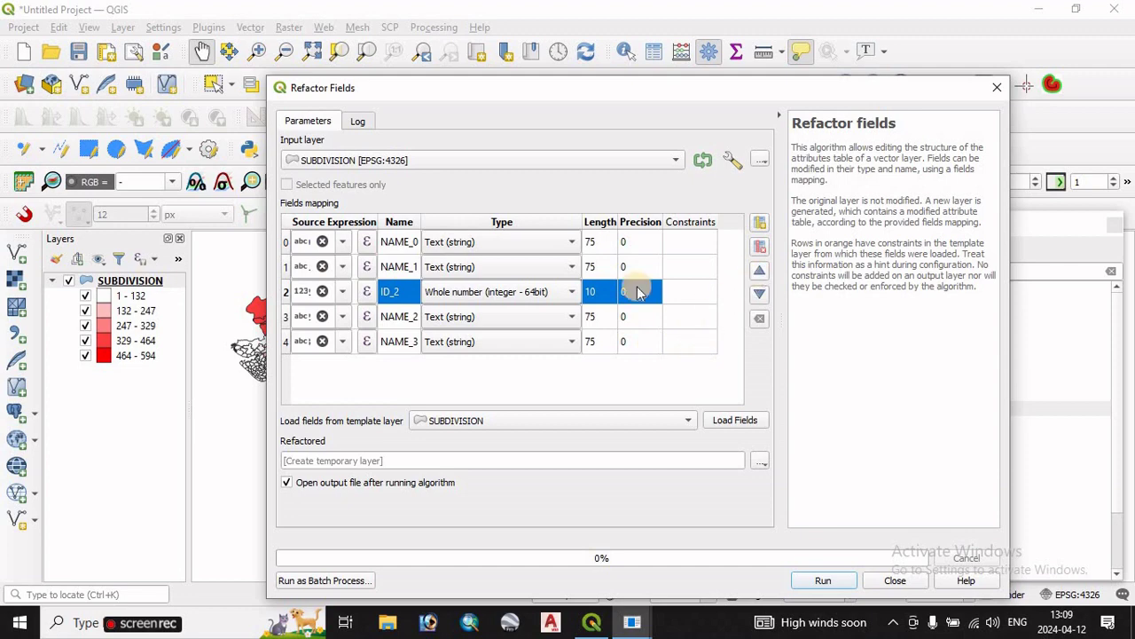
click(760, 274)
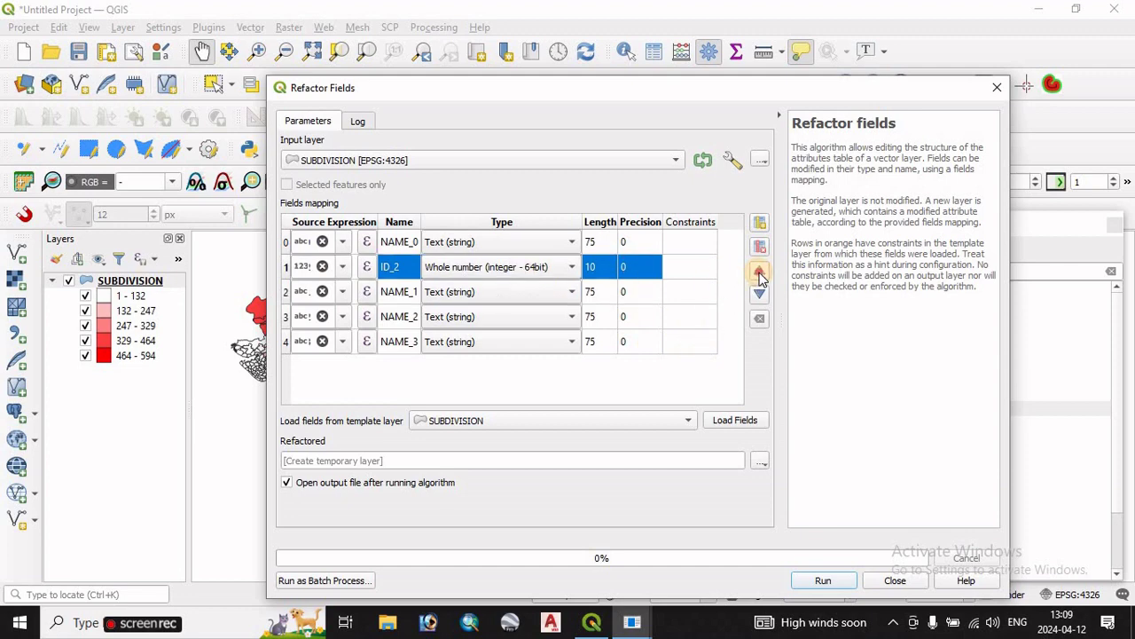
click(759, 273)
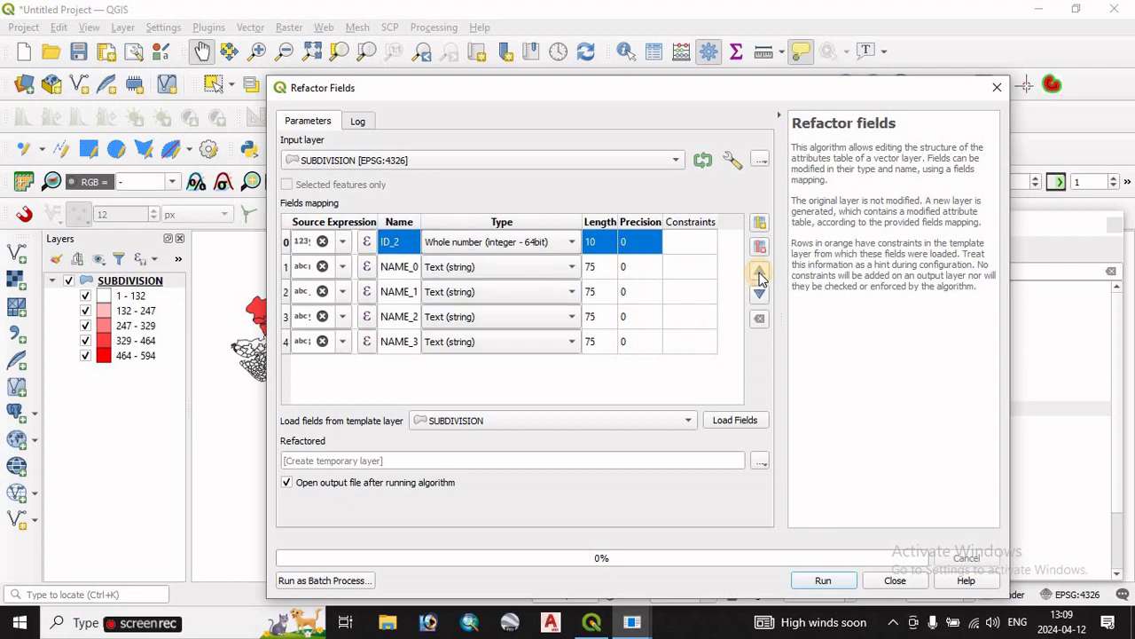
click(721, 385)
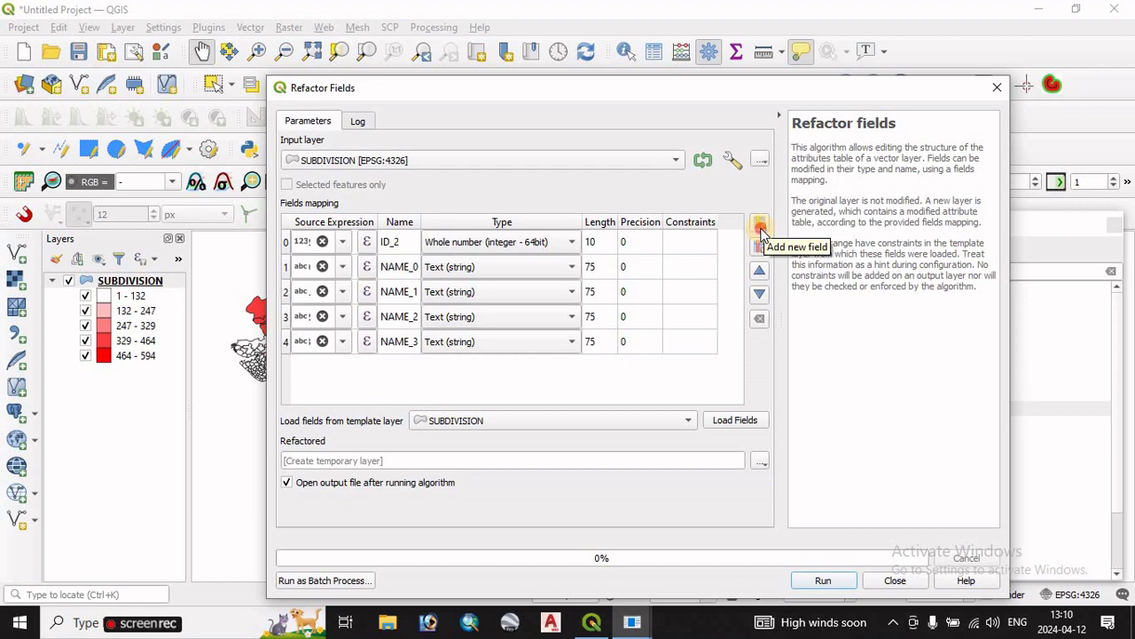
click(760, 228)
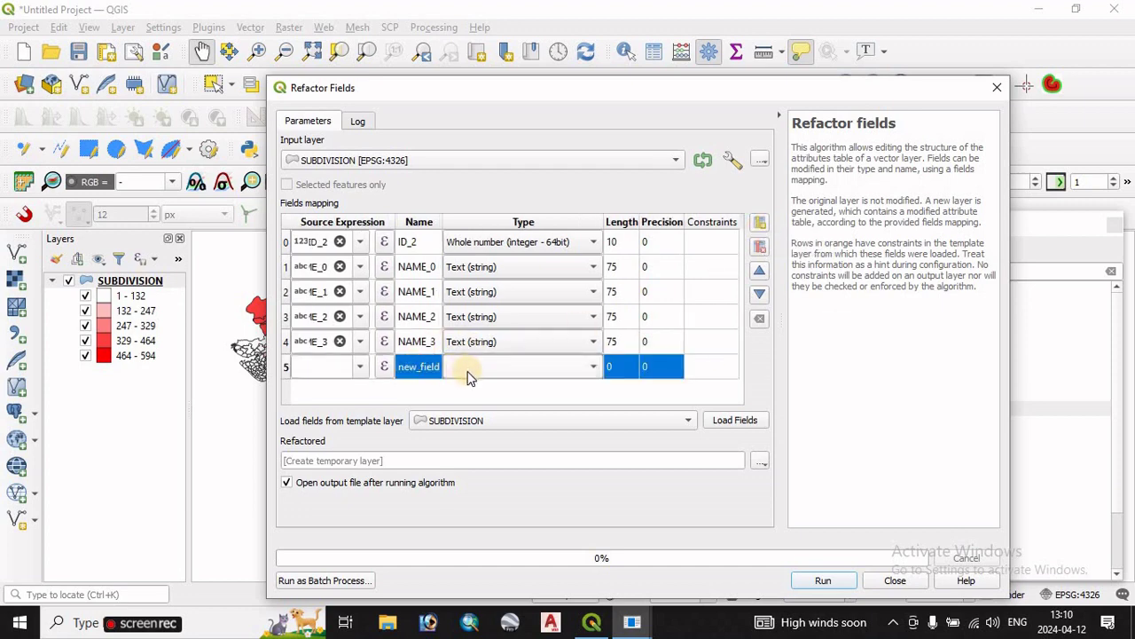
double_click(435, 366)
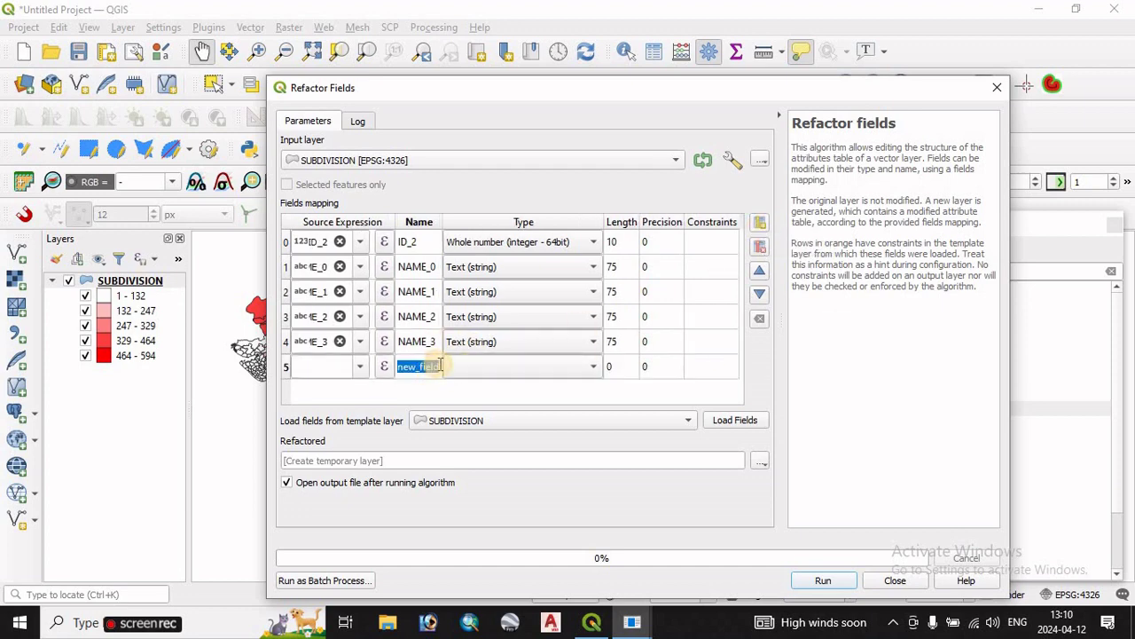
key(BackSpace)
click(594, 367)
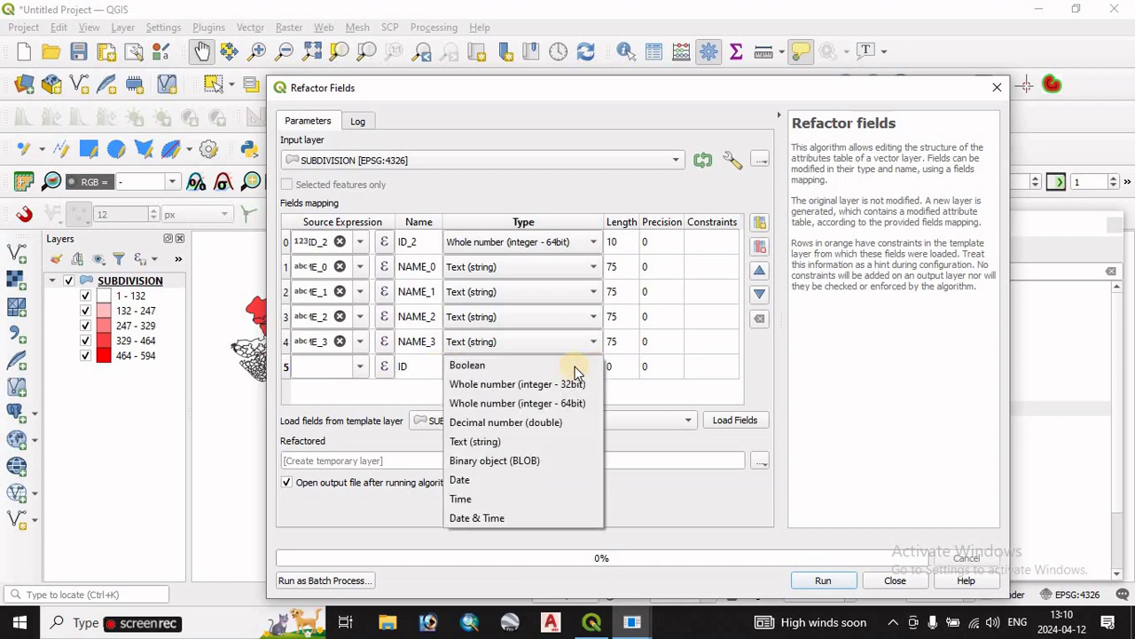
click(489, 406)
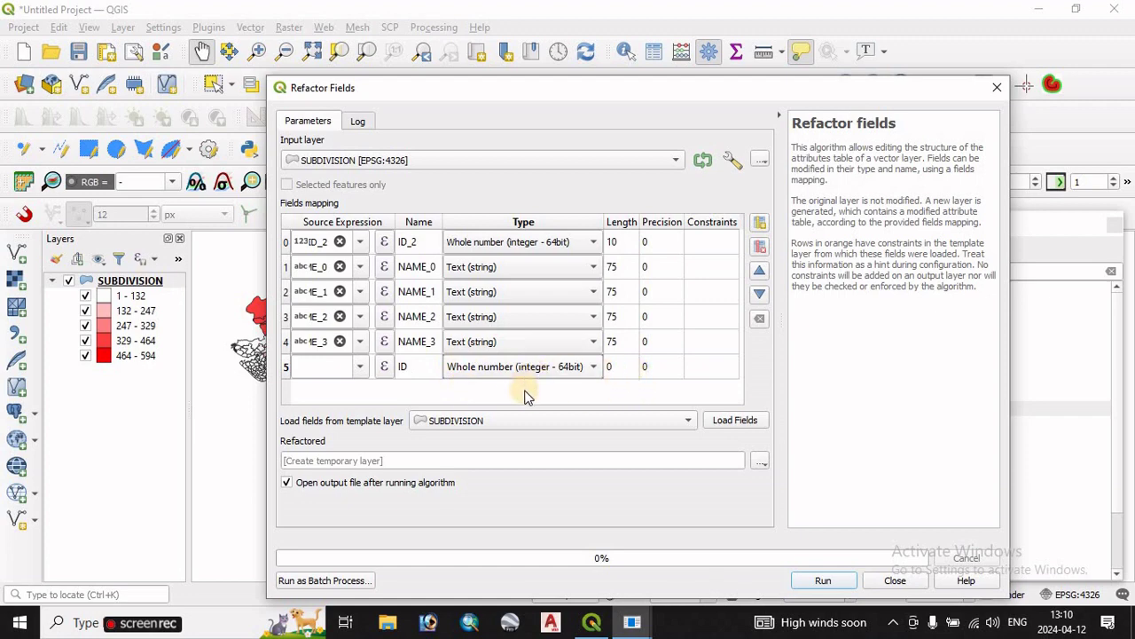
click(622, 369)
click(623, 369)
click(659, 395)
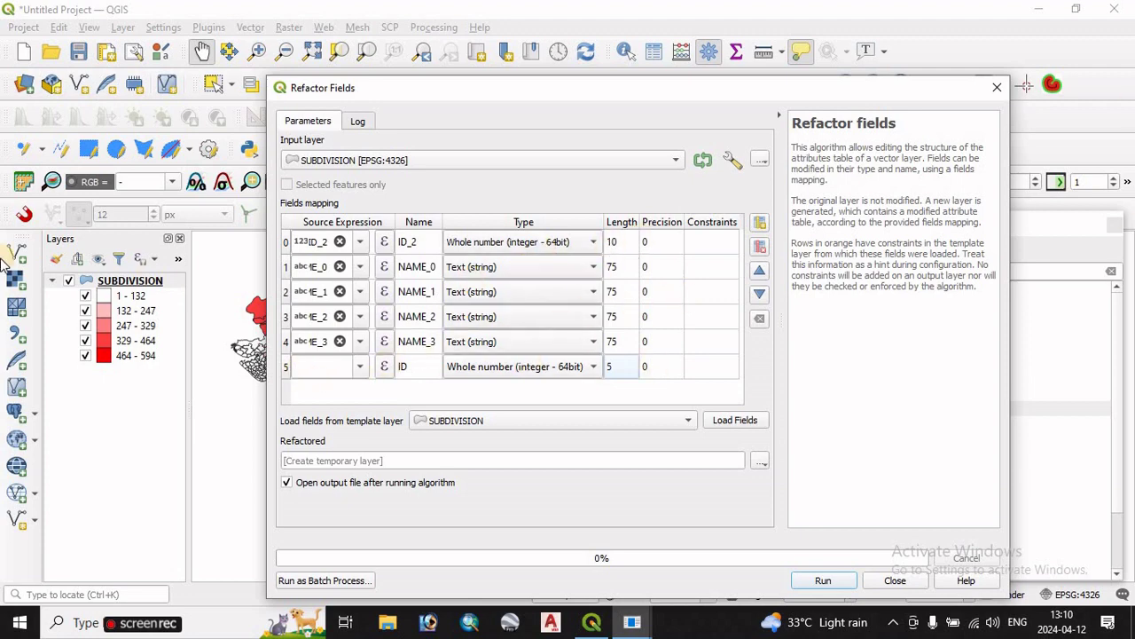
click(288, 368)
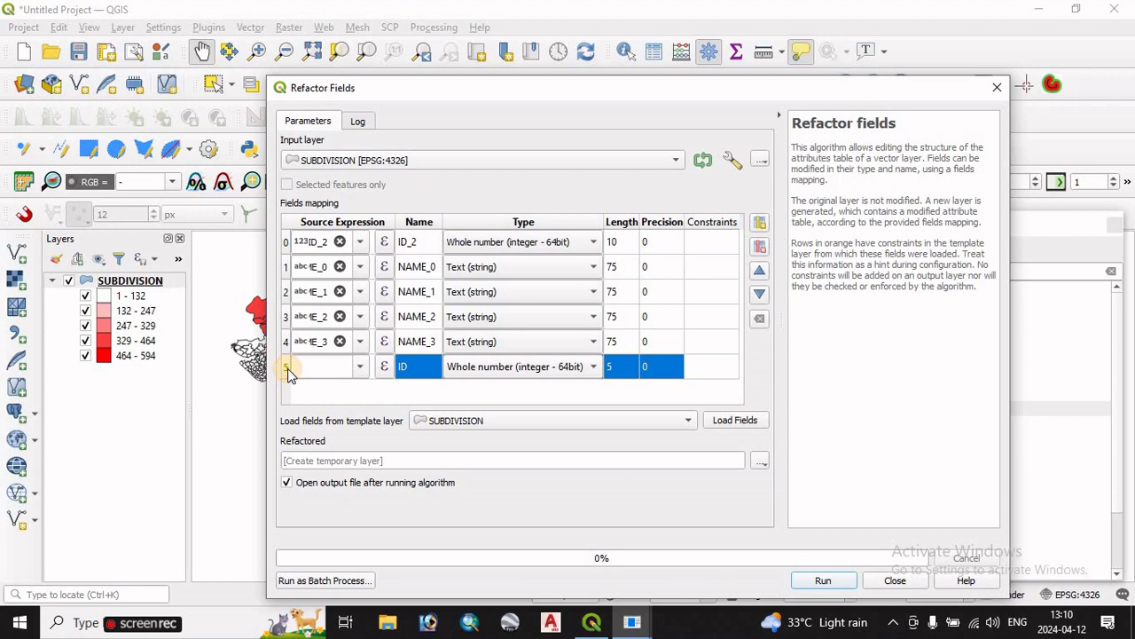
click(760, 270)
click(759, 270)
click(760, 269)
click(759, 269)
click(760, 269)
click(321, 241)
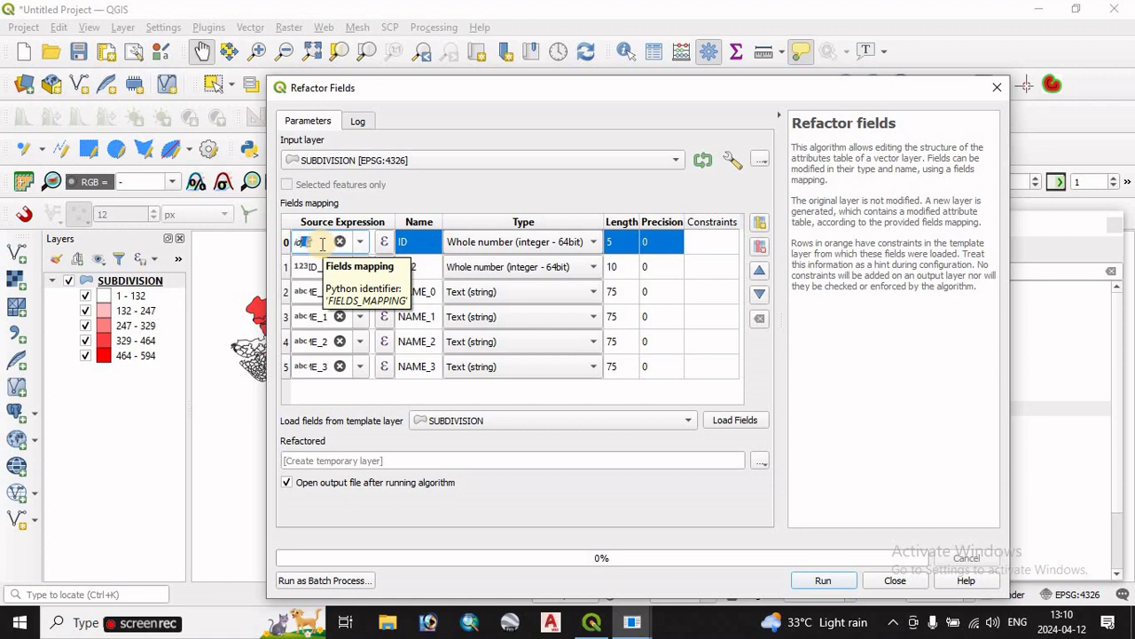
text(ID_2)
key(Return)
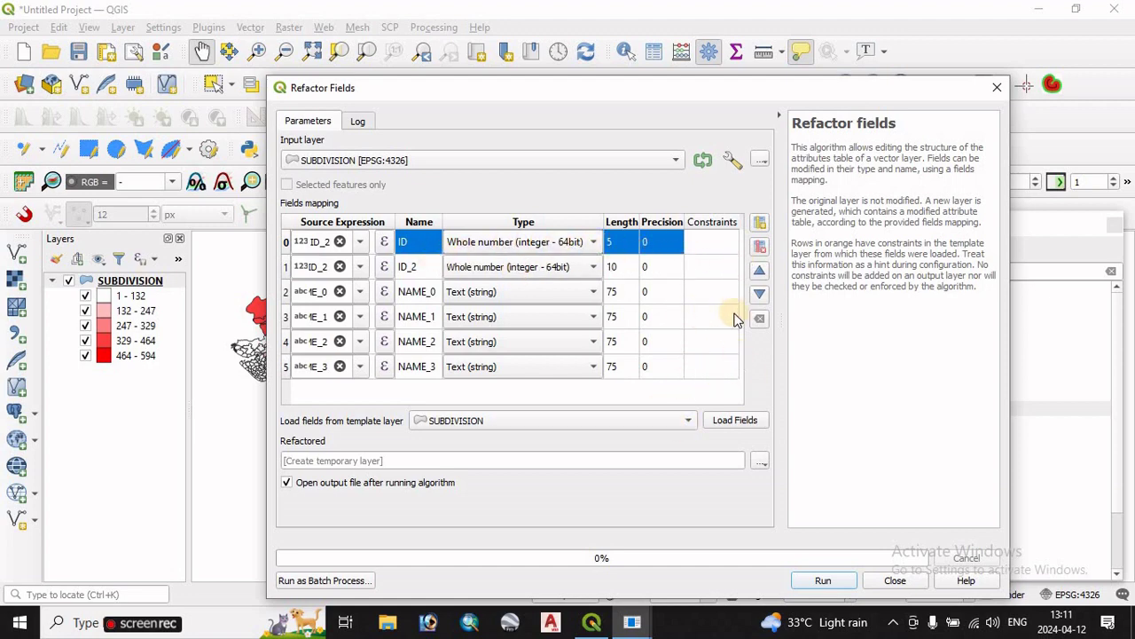
click(293, 247)
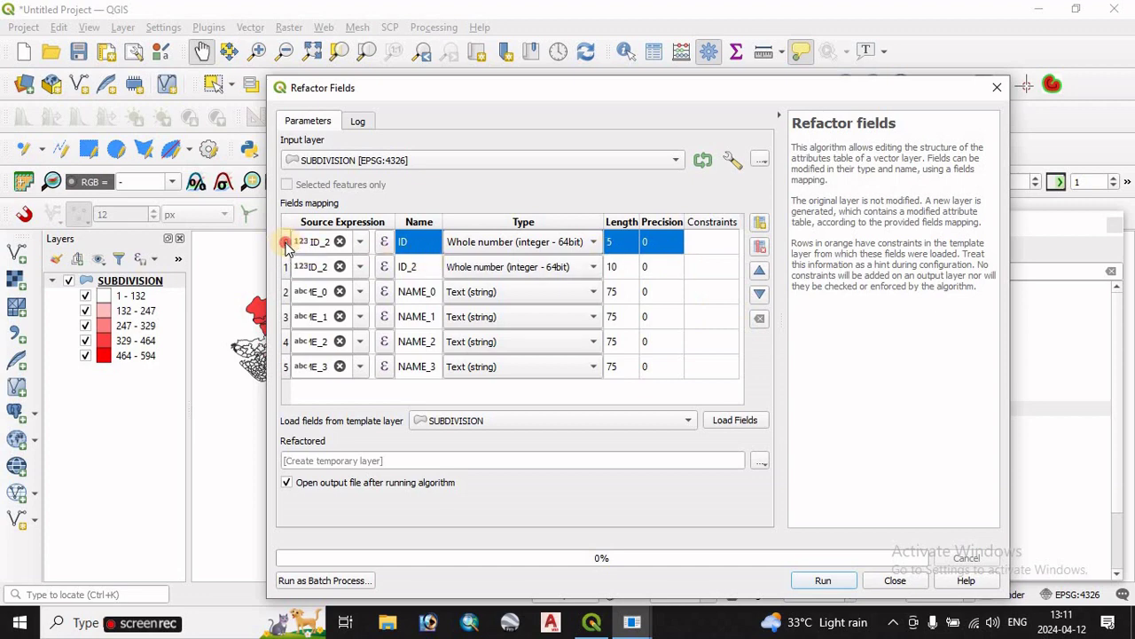
click(759, 246)
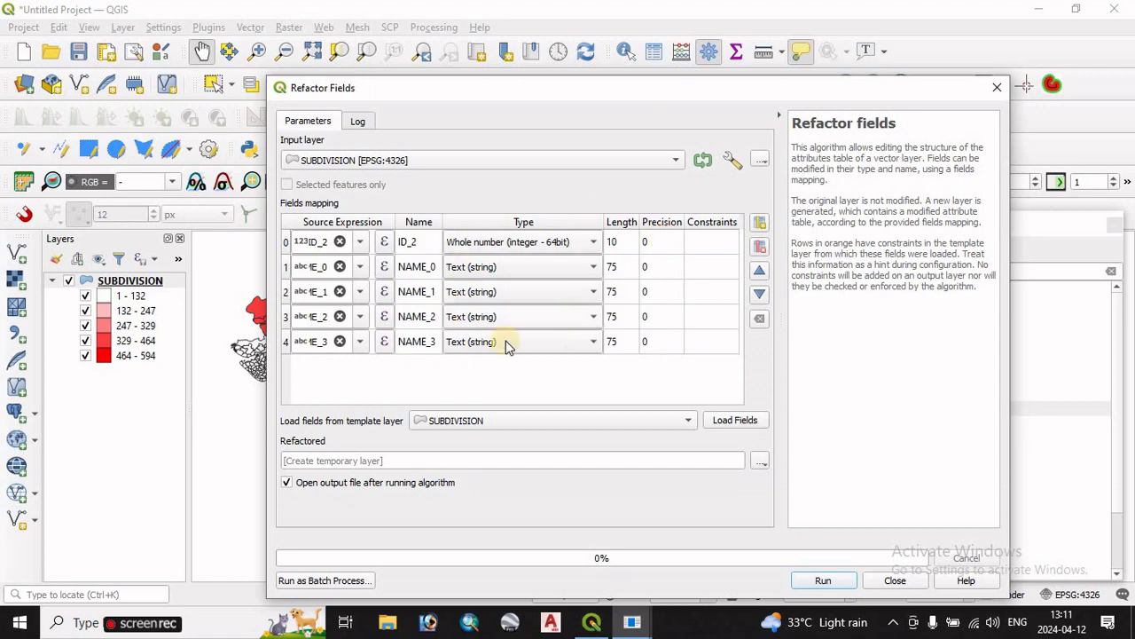
Step: Rename the NAME_0 and NAME_1 output fields to Country and State
double_click(413, 267)
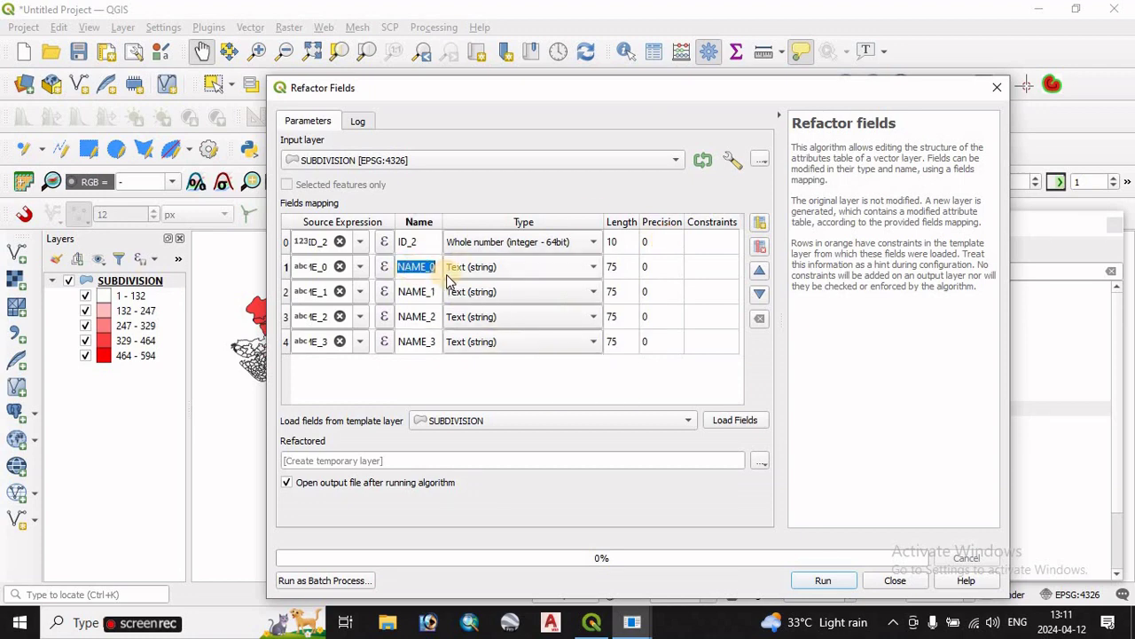
text(Country)
double_click(415, 291)
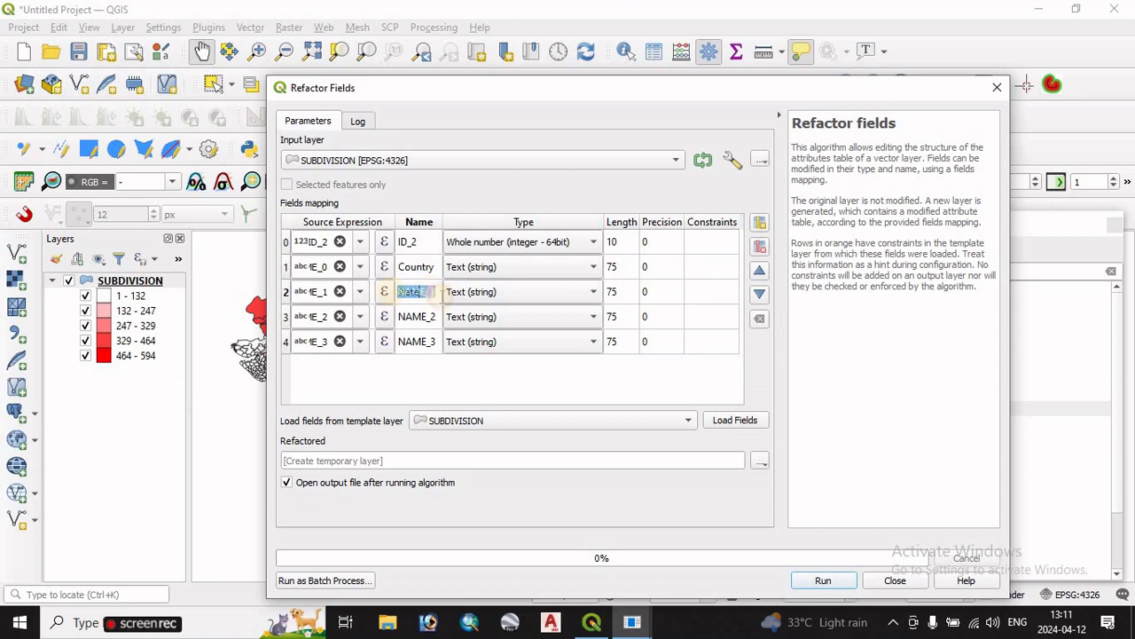
text(State)
click(415, 318)
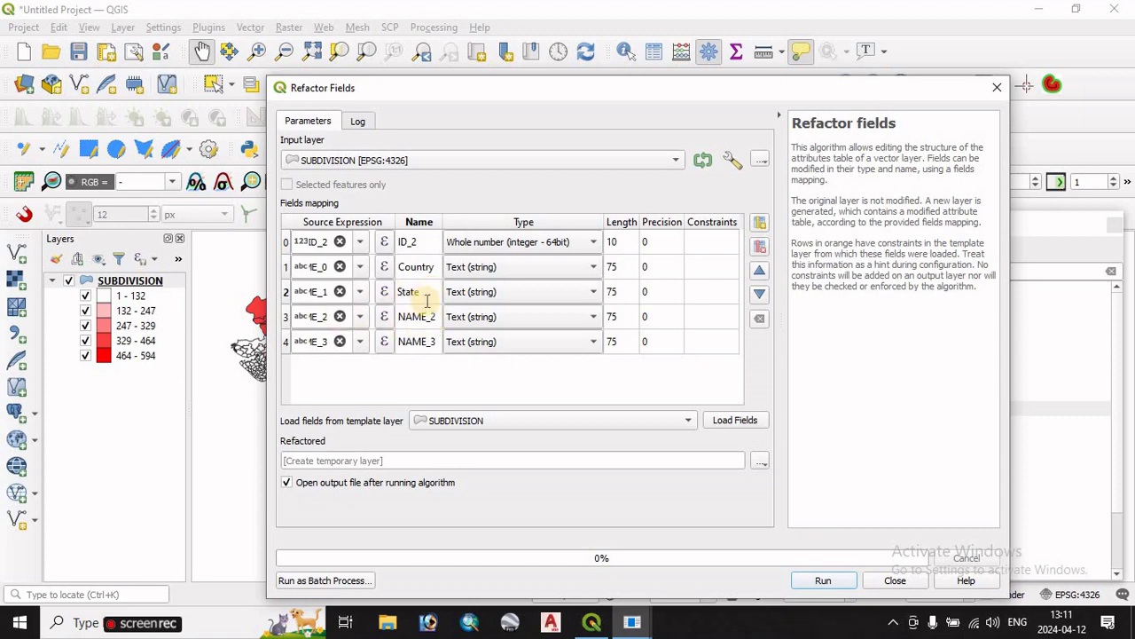
click(427, 300)
Step: Rename NAME_2 to District and NAME_3 to Block_Muni, then run the refactoring
double_click(417, 319)
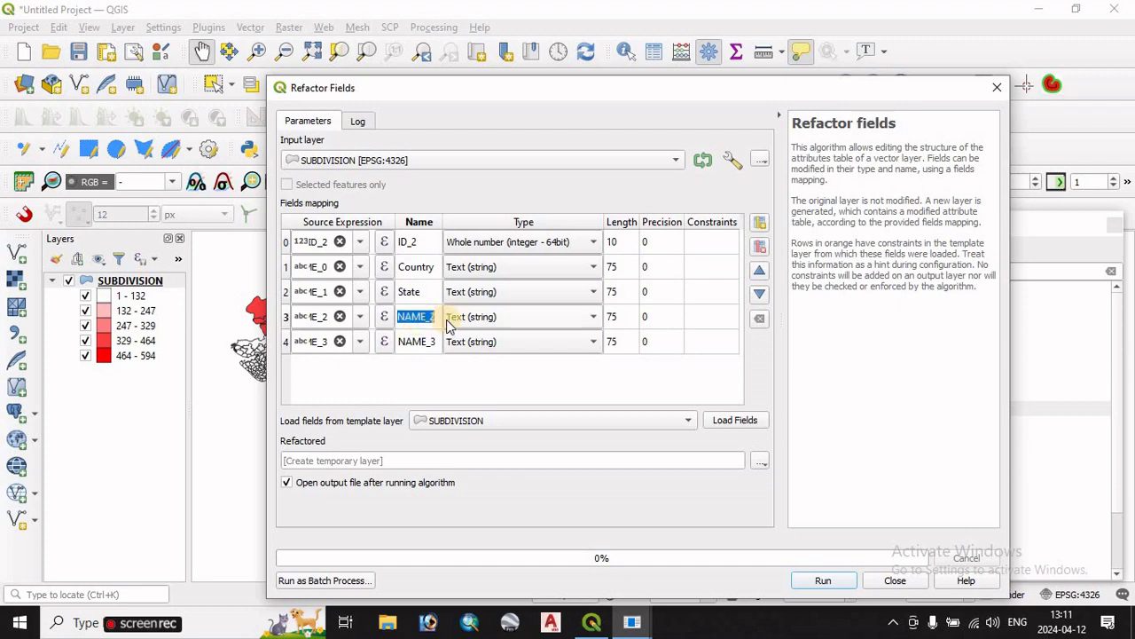
text(District)
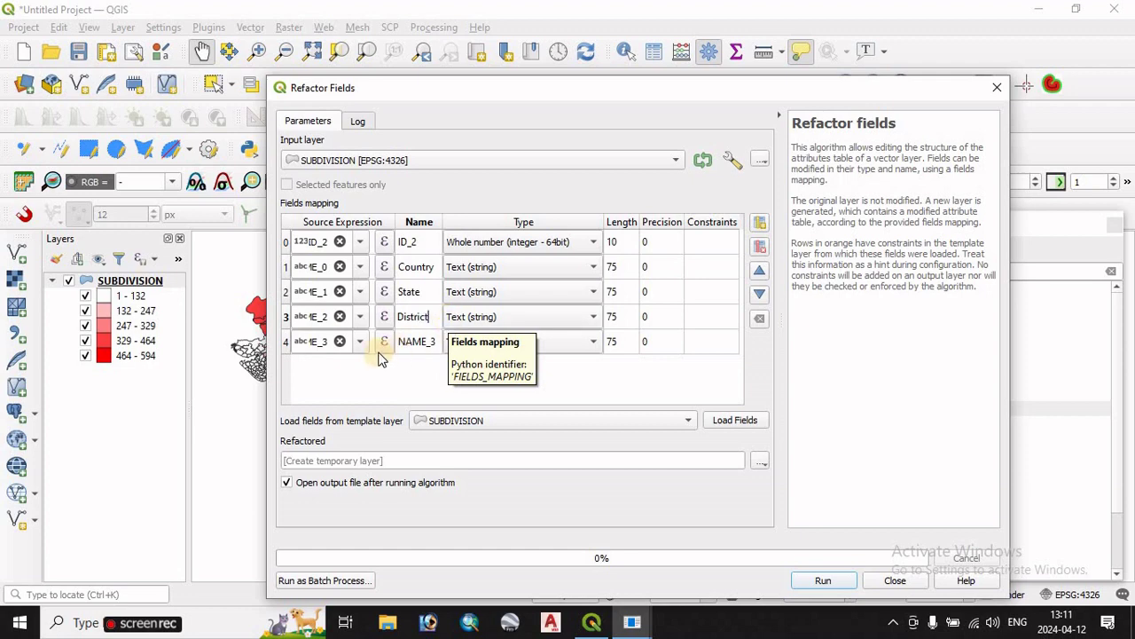
double_click(411, 341)
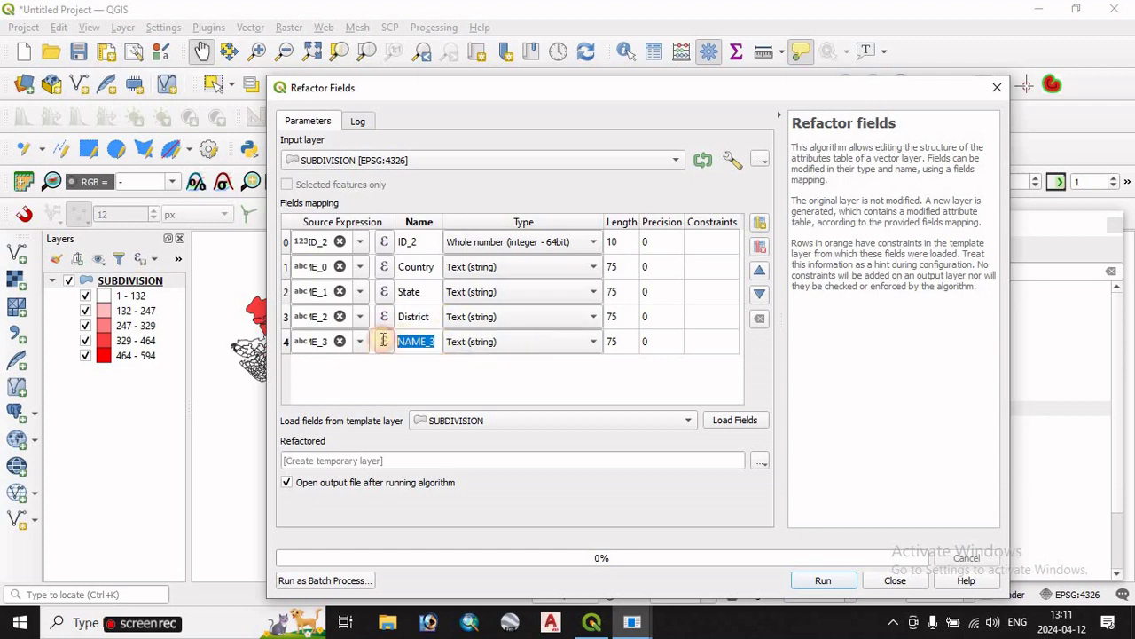
text(Block)
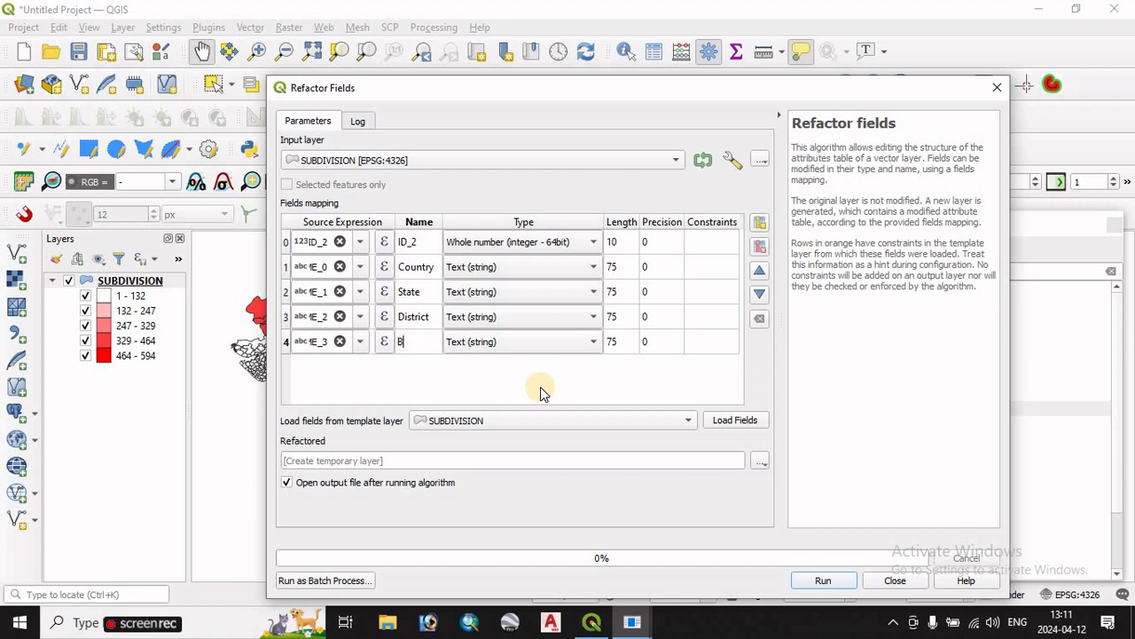
click(540, 386)
text(Muni)
click(824, 582)
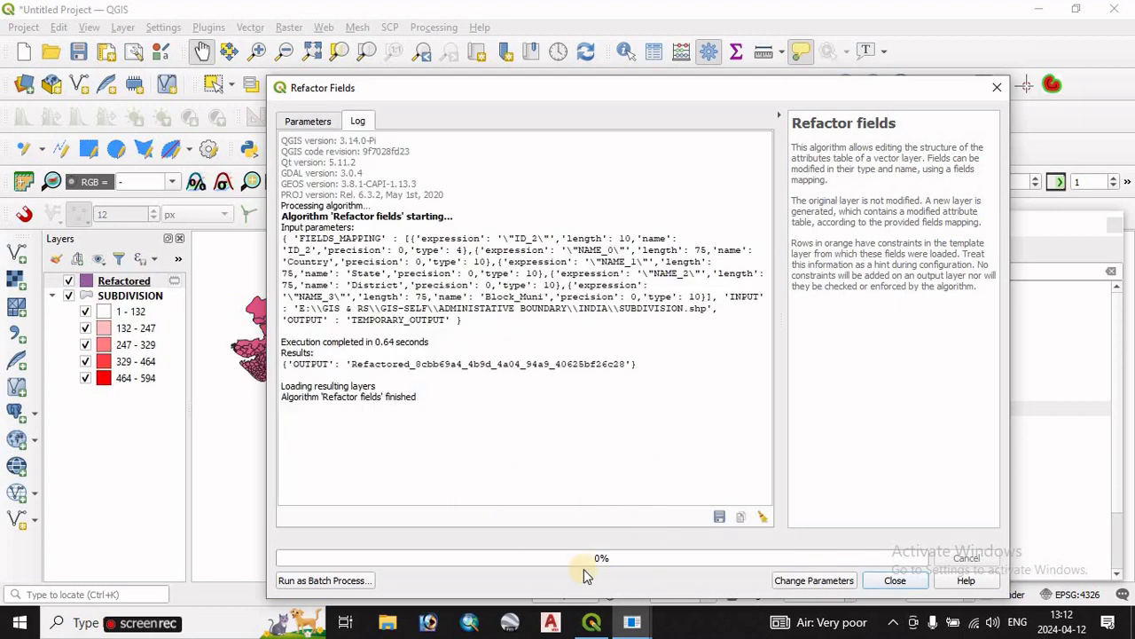
Step: Close the Refactor Fields dialog and collapse SUBDIVISION's class legend
click(1005, 89)
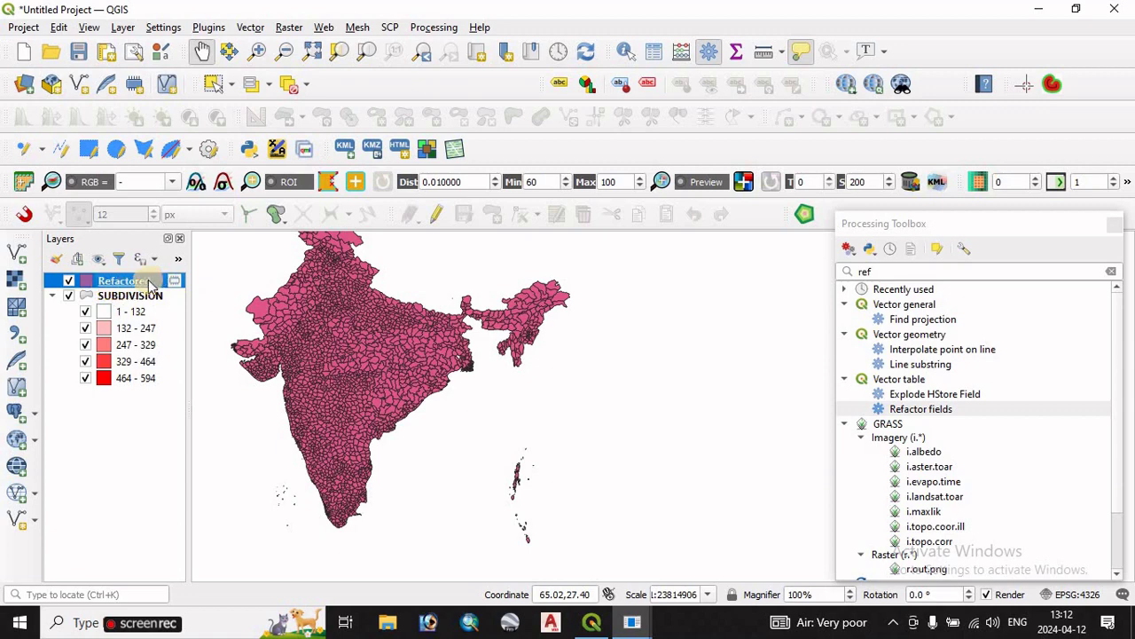
click(51, 296)
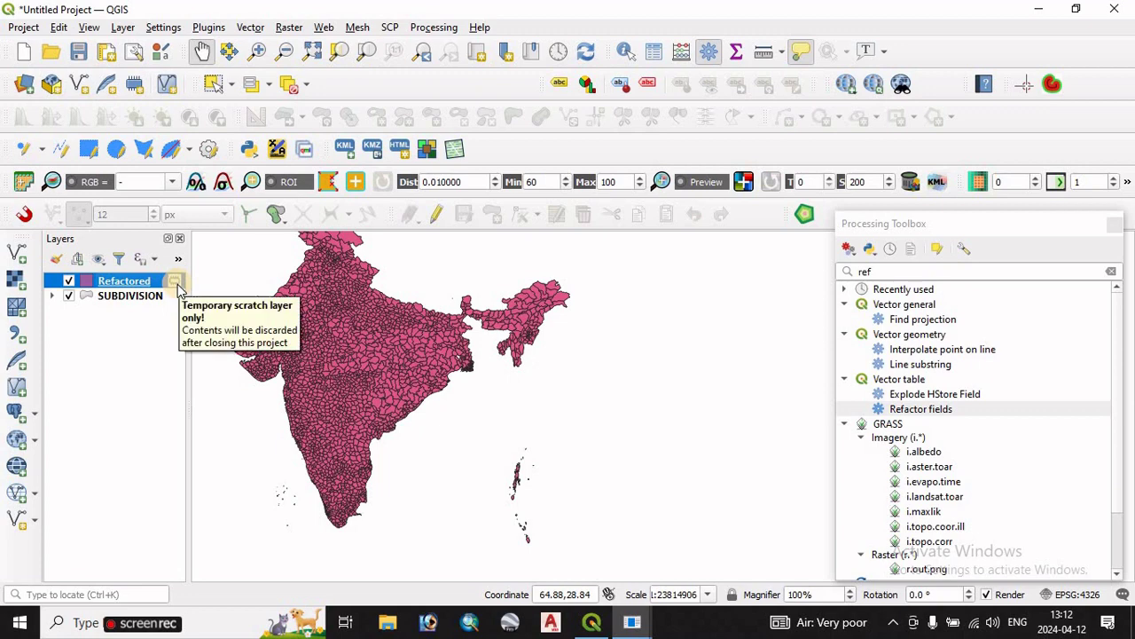
Step: Export the Refactored layer as shapefile ssss.shp in the ggg folder and add it
right_click(130, 284)
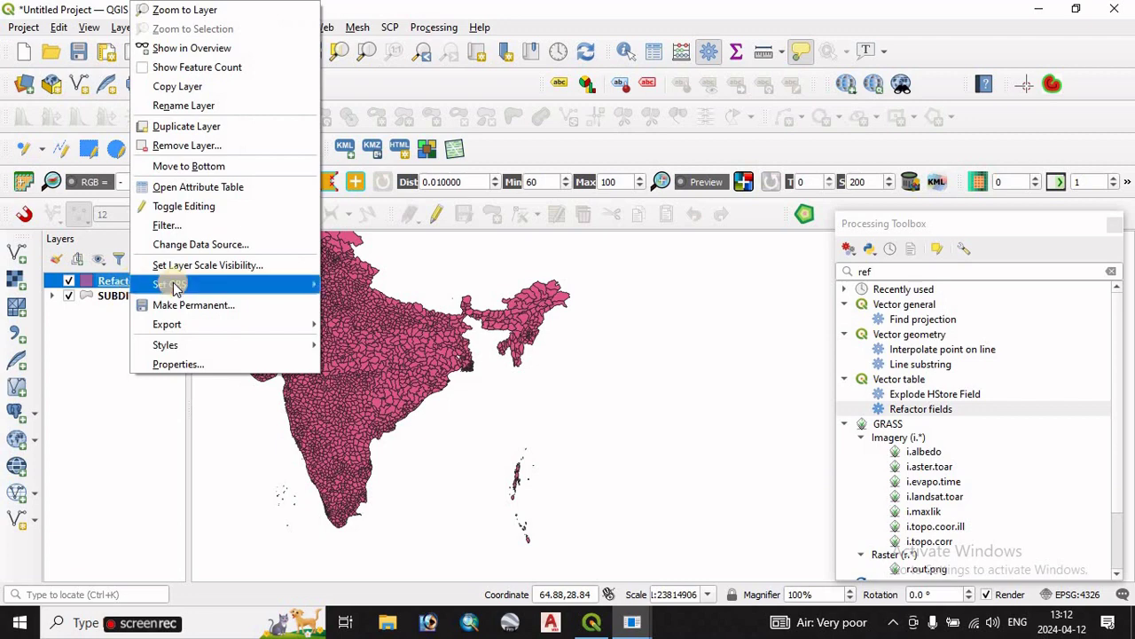
mouse_move(190, 325)
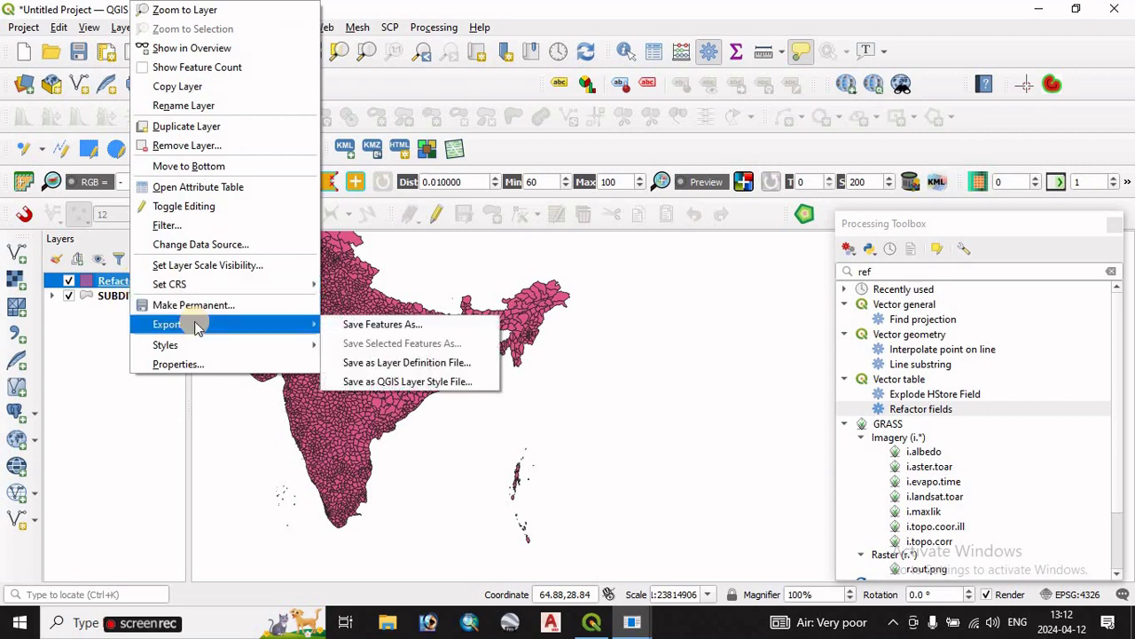
click(377, 325)
click(688, 133)
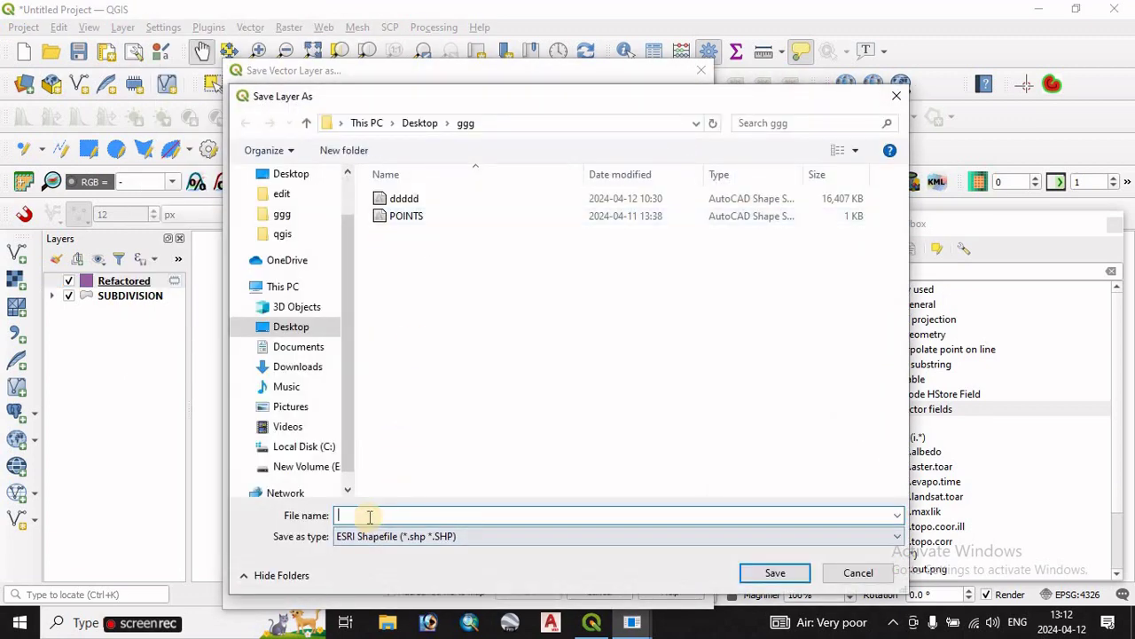
text(ssss)
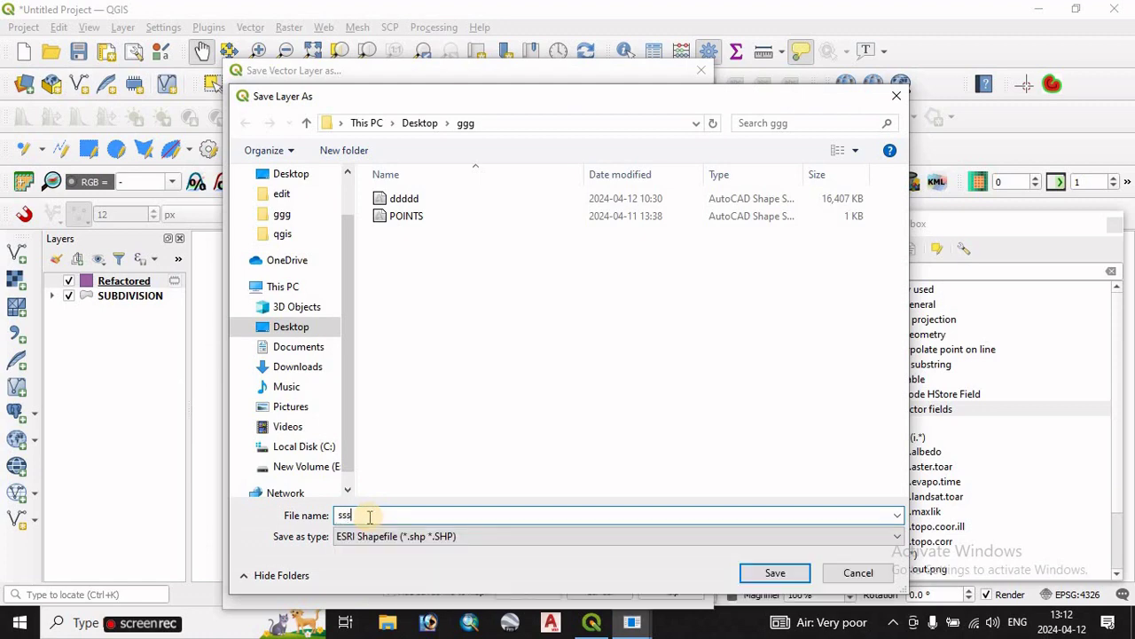
click(770, 573)
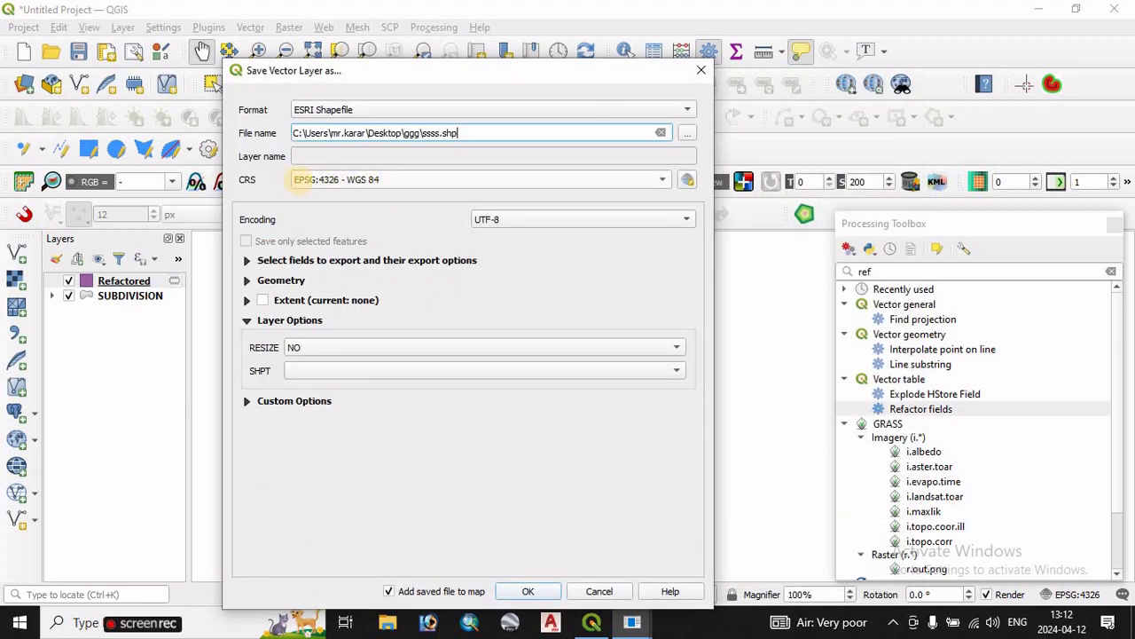
click(527, 589)
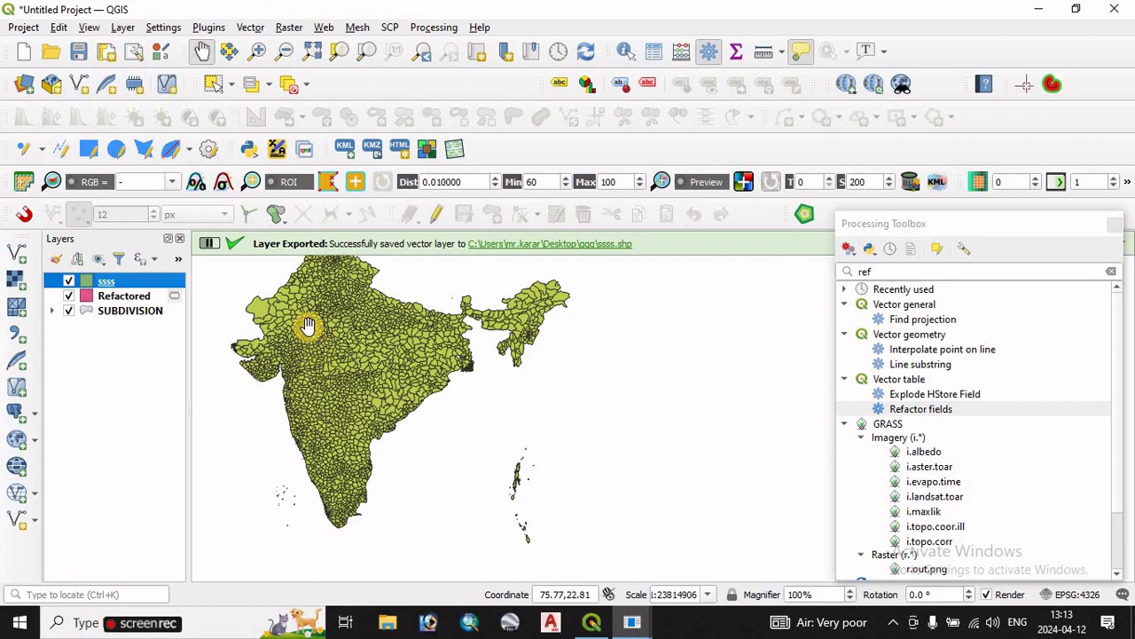
Step: Remove the temporary Refactored layer from the project
right_click(117, 297)
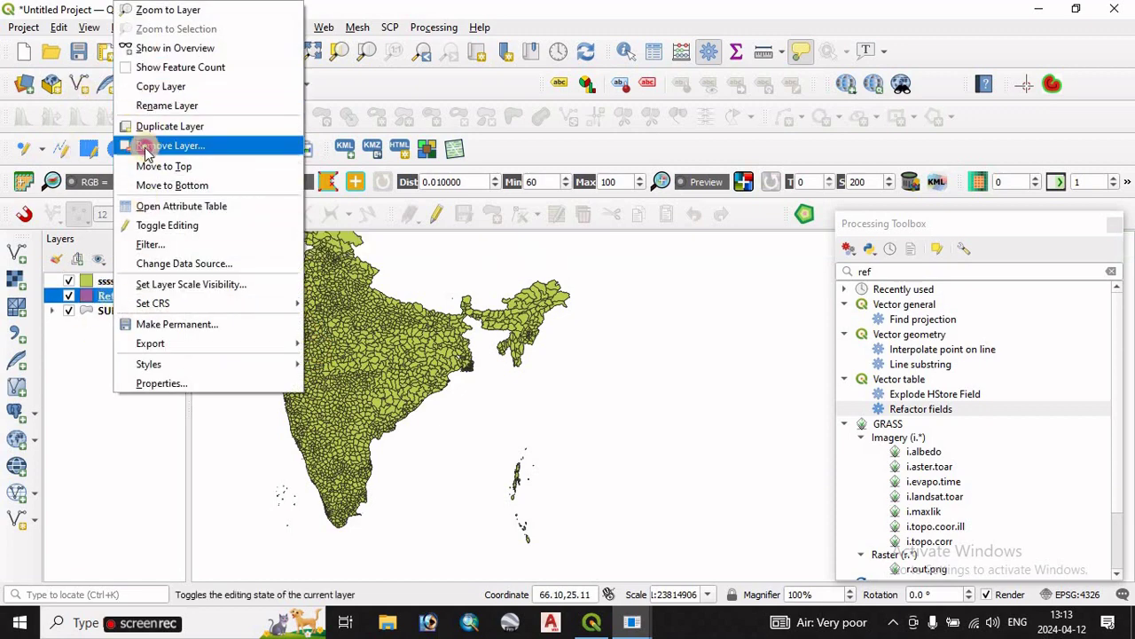
click(156, 146)
click(539, 328)
Step: Hide SUBDIVISION and open the ssss layer's attribute table
click(68, 295)
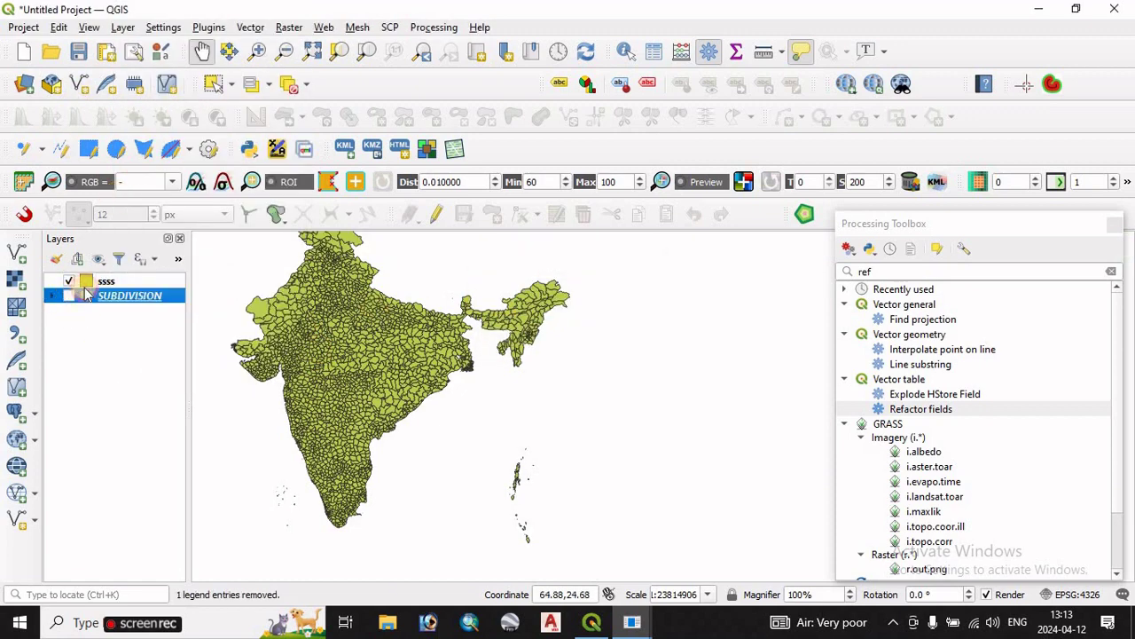
right_click(99, 285)
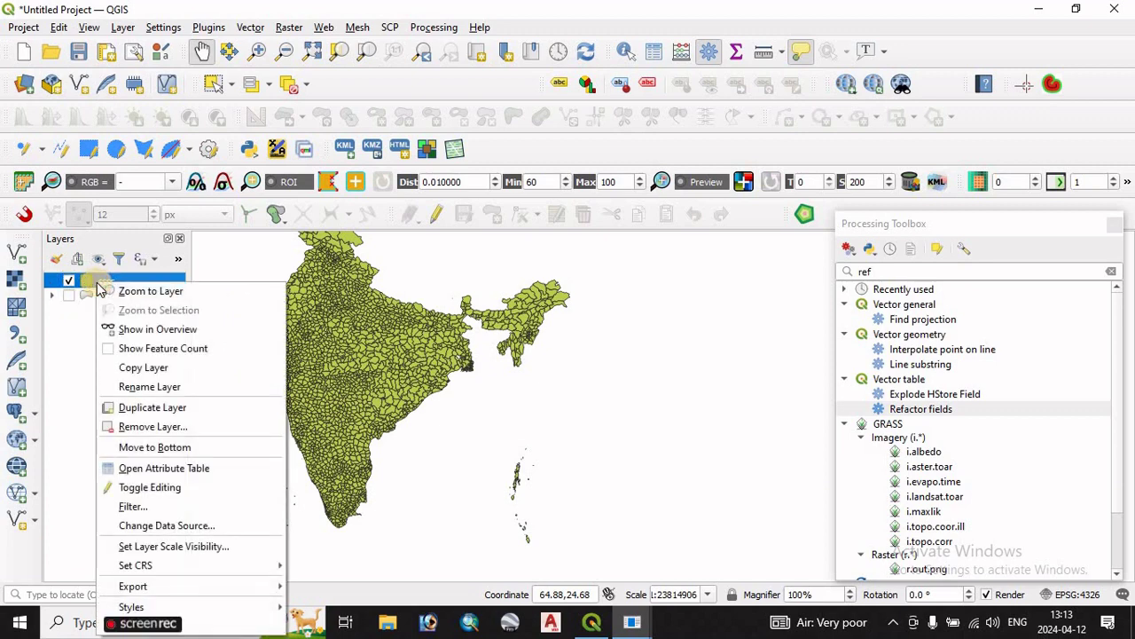
click(157, 468)
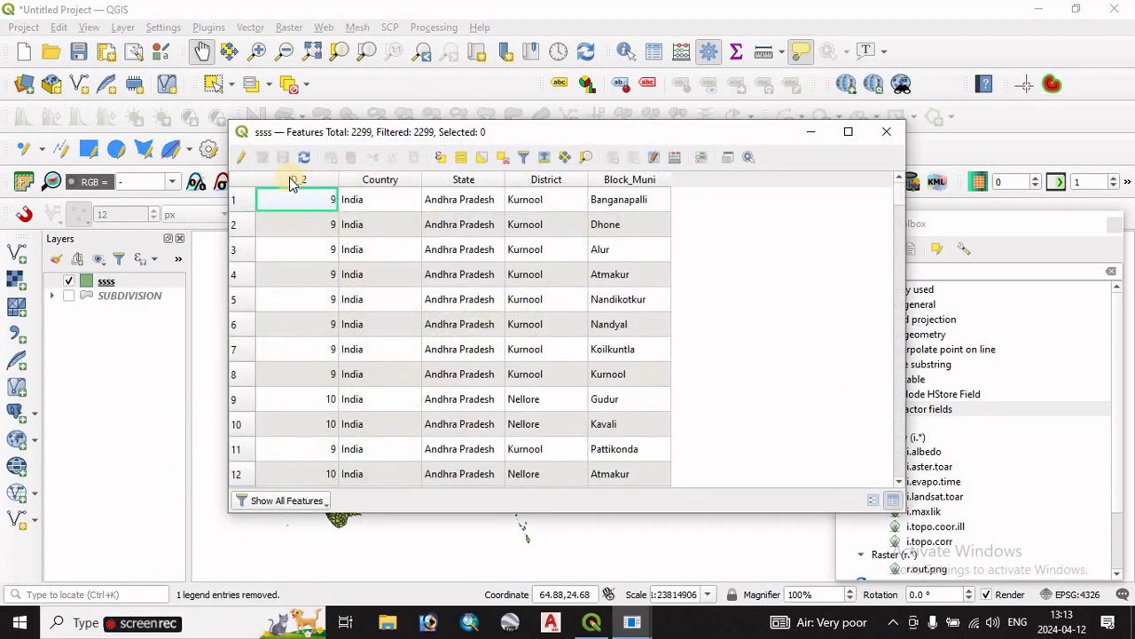
Step: Sort the ssss records by Country, State, District and Block_Muni
click(375, 182)
click(376, 179)
click(455, 182)
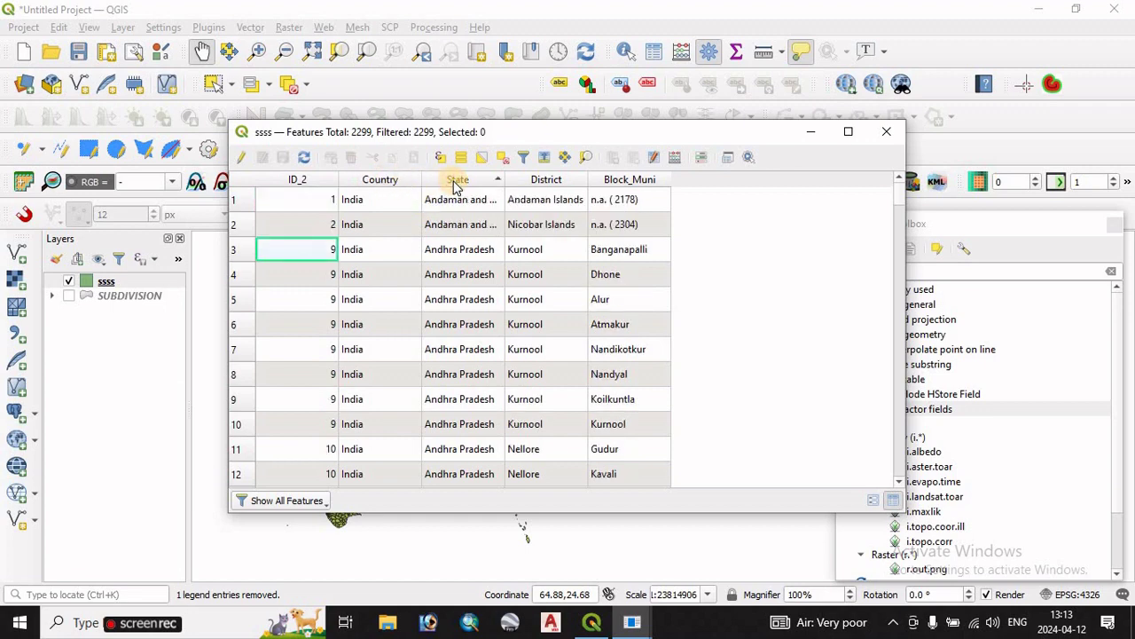
click(547, 180)
click(621, 179)
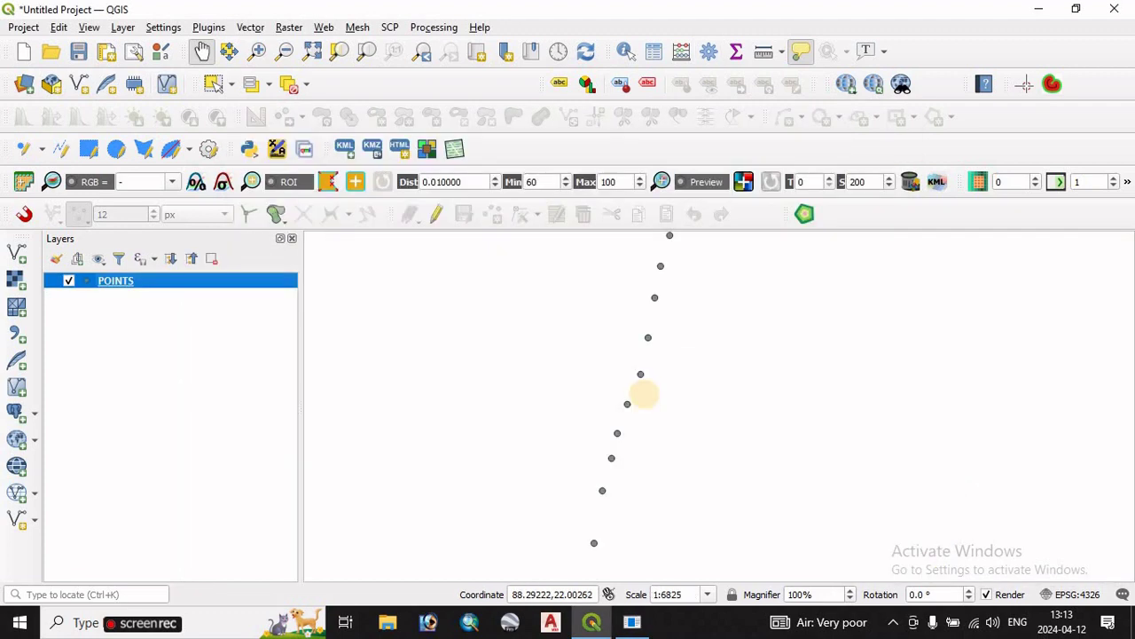
Step: Open the POINTS attribute table and turn on editing
scroll(661, 396, down, 1)
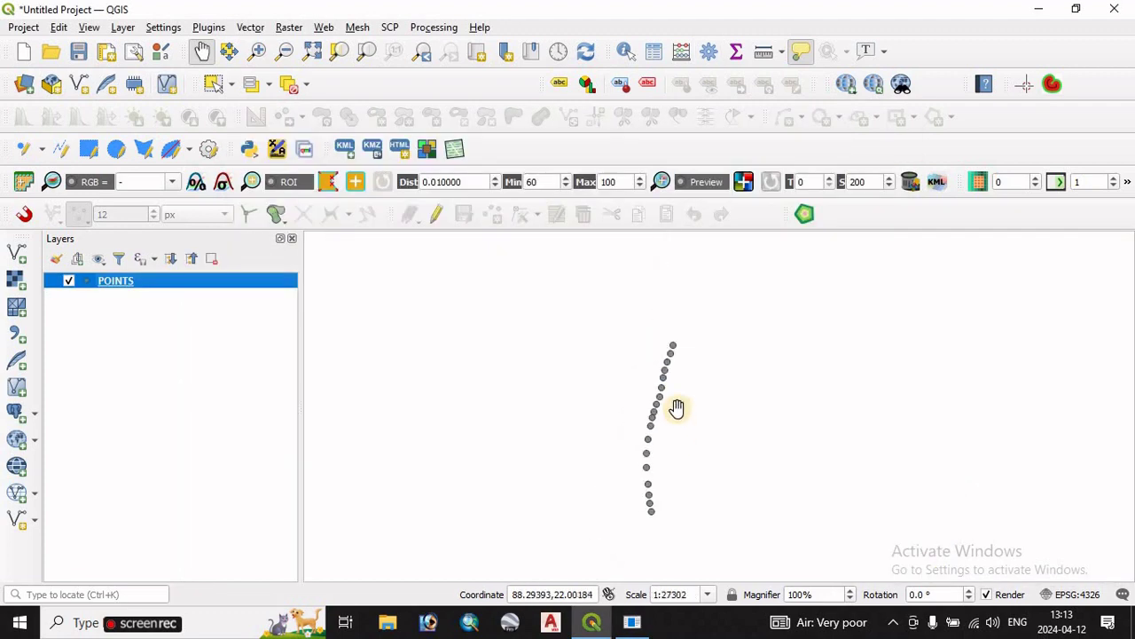
right_click(126, 291)
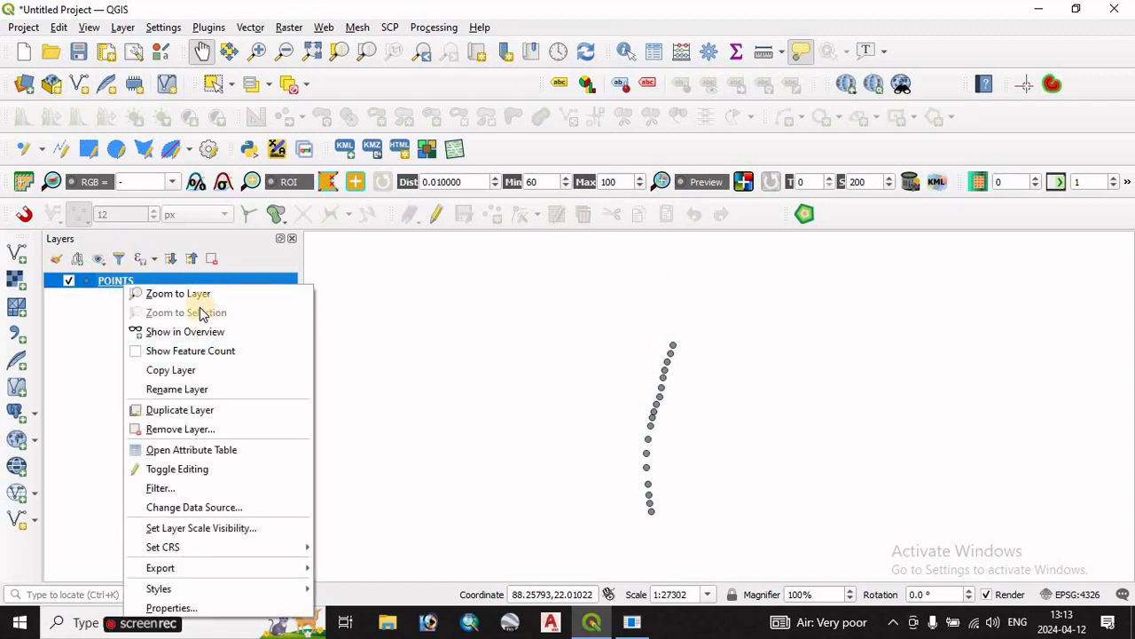
click(171, 451)
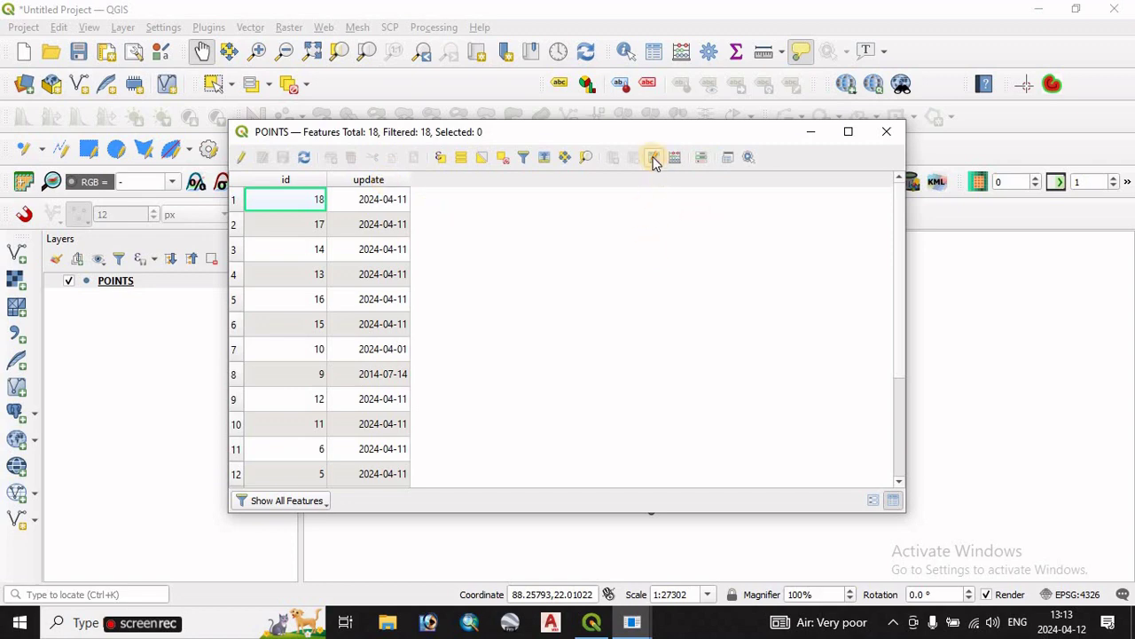
click(239, 157)
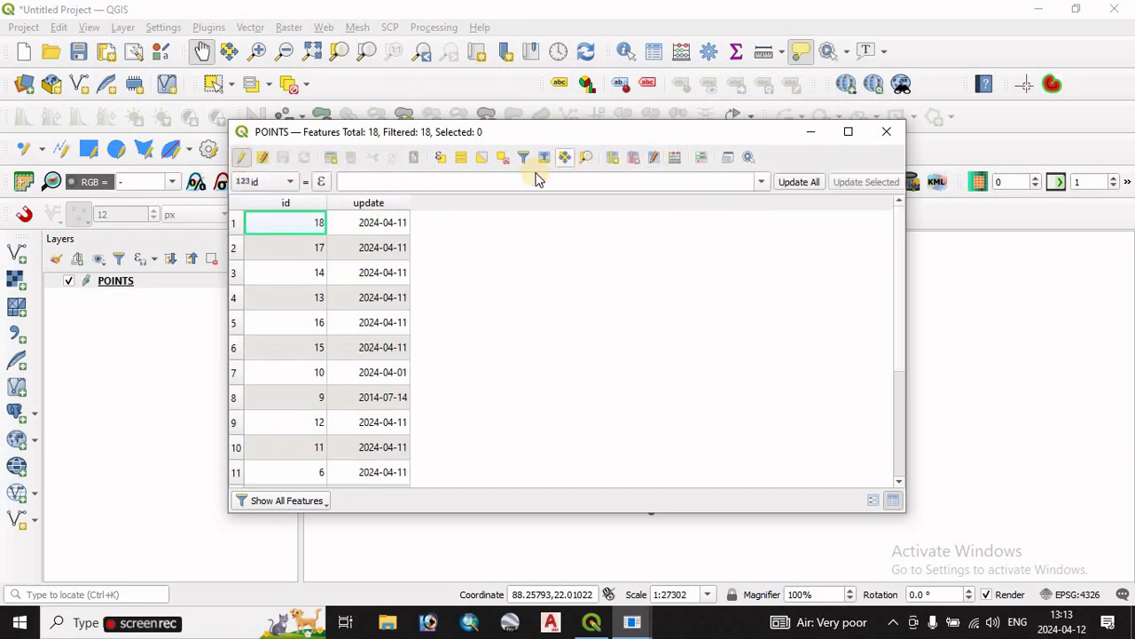
Step: Add a Decimal number (real) field named elevation with length 8, then edit row 1's value
click(613, 158)
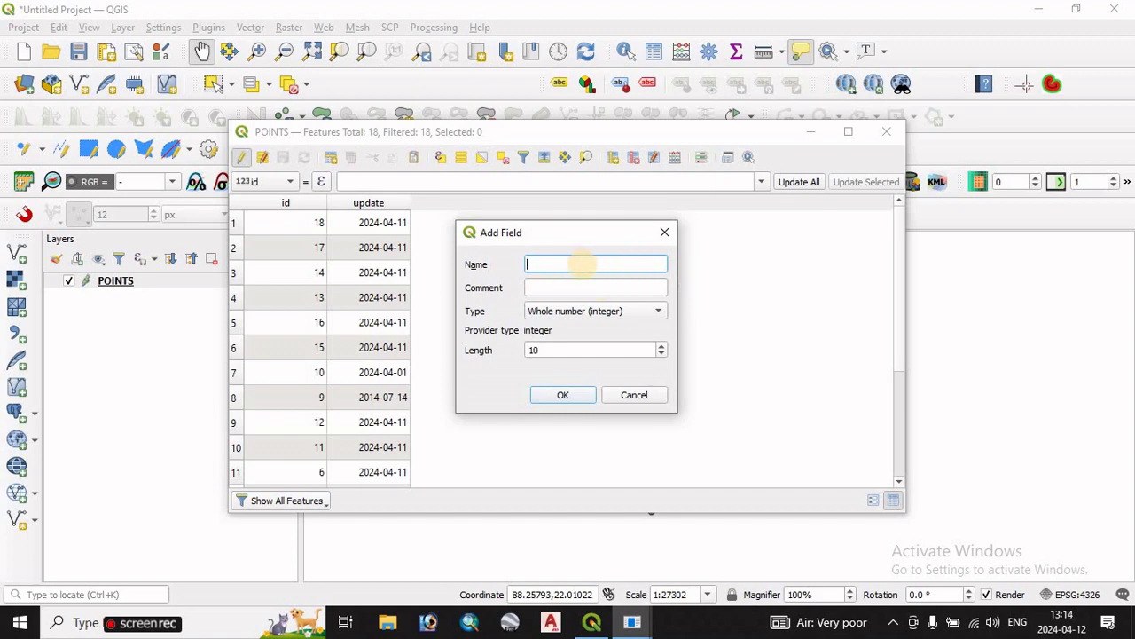
text(elevation)
click(586, 311)
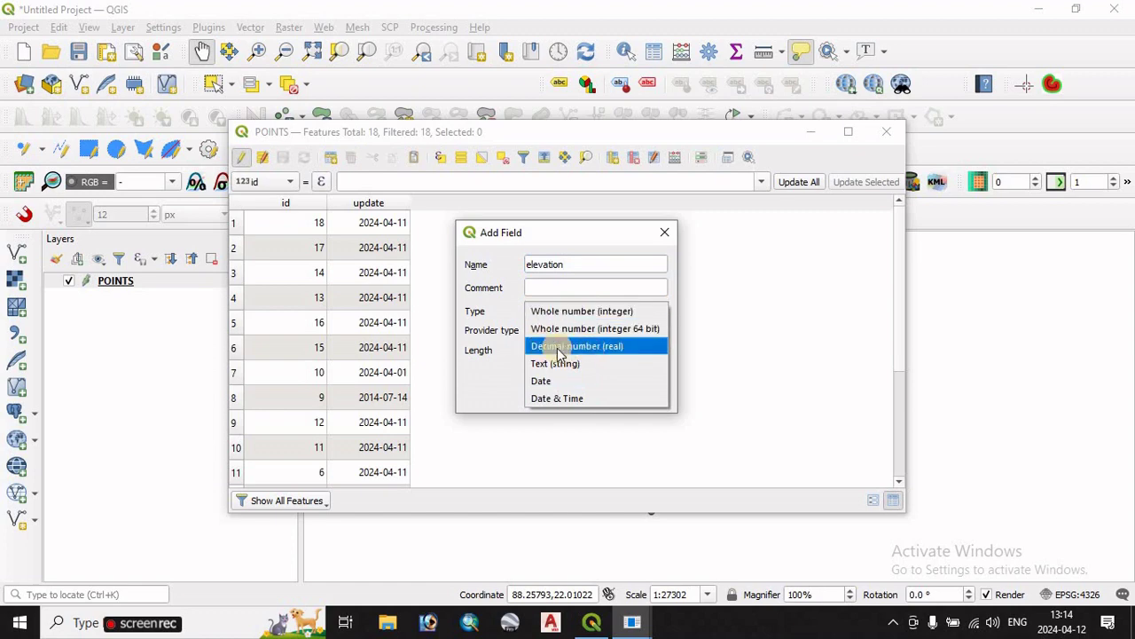
click(589, 346)
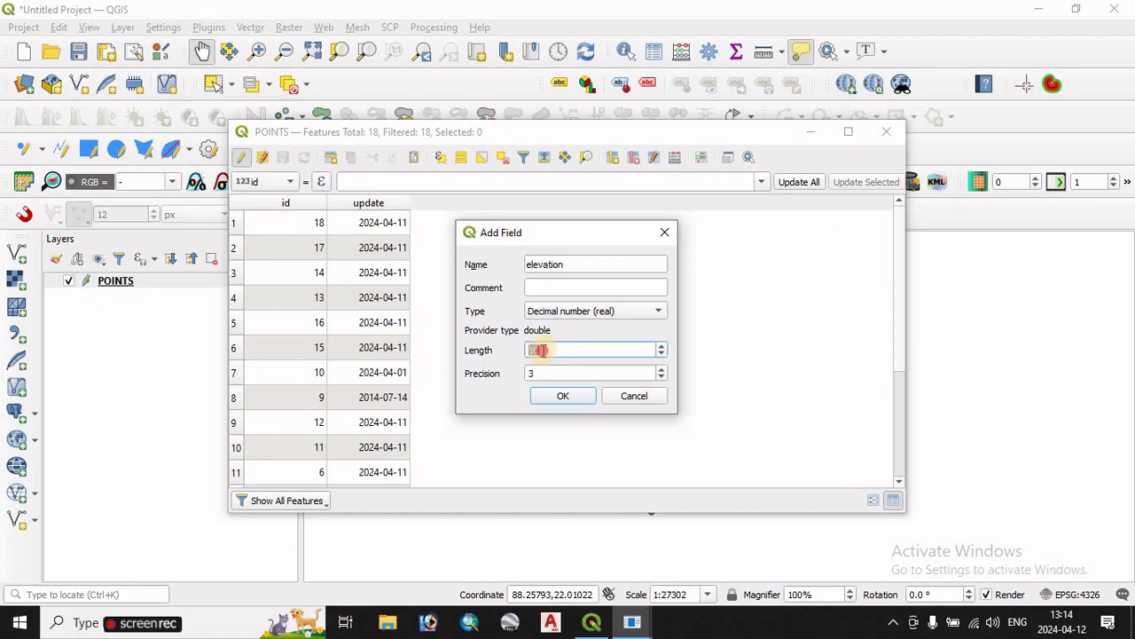
click(529, 350)
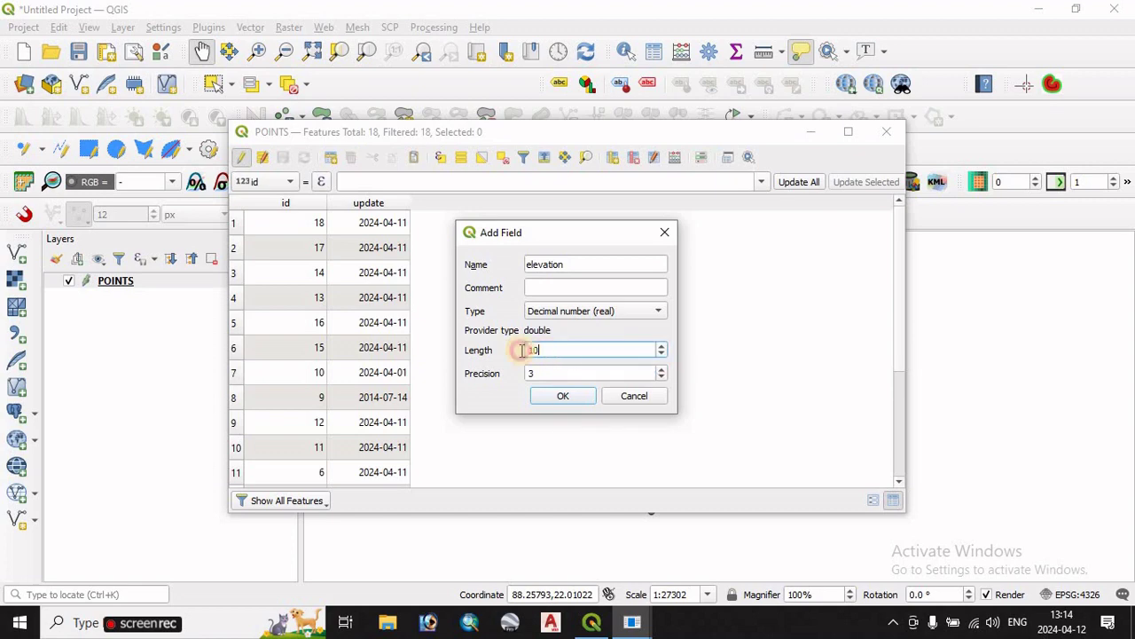
drag(553, 348, 464, 330)
text(8)
click(567, 395)
double_click(470, 222)
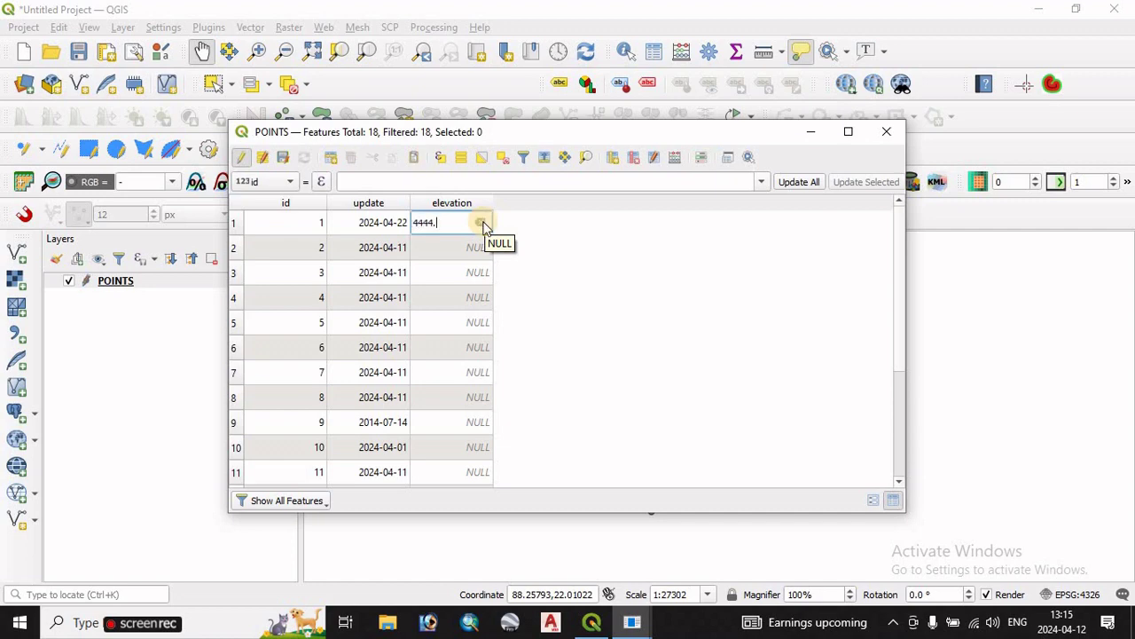
Step: Enter elevations 4444.5646, 4444 and 2222 for POINTS rows 1–3 and close the table
text(4444.5646)
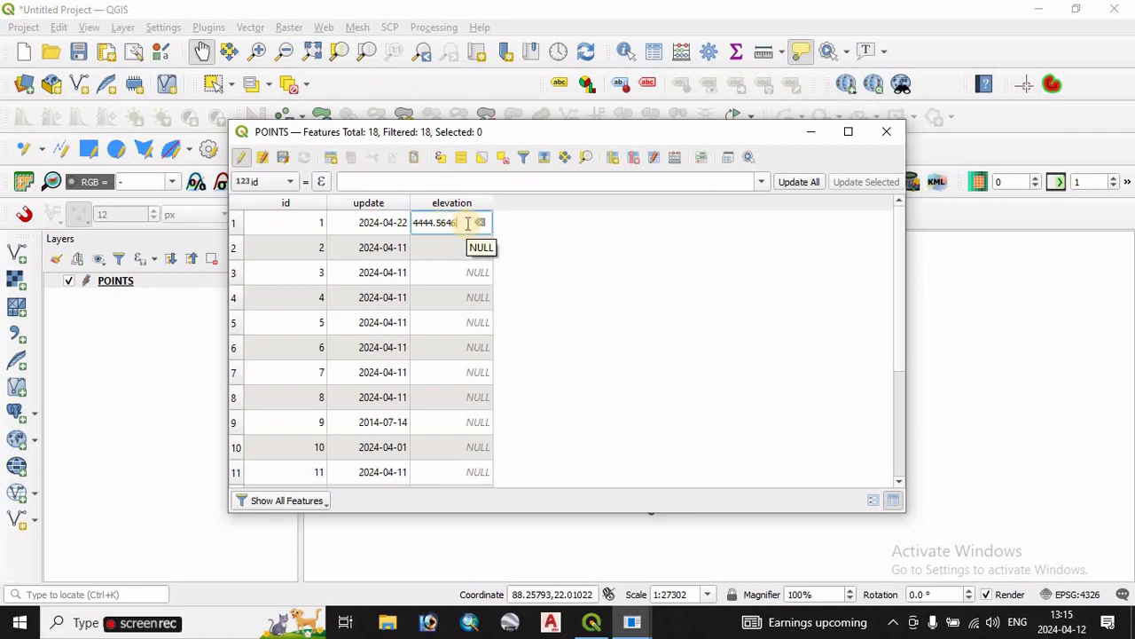
click(434, 248)
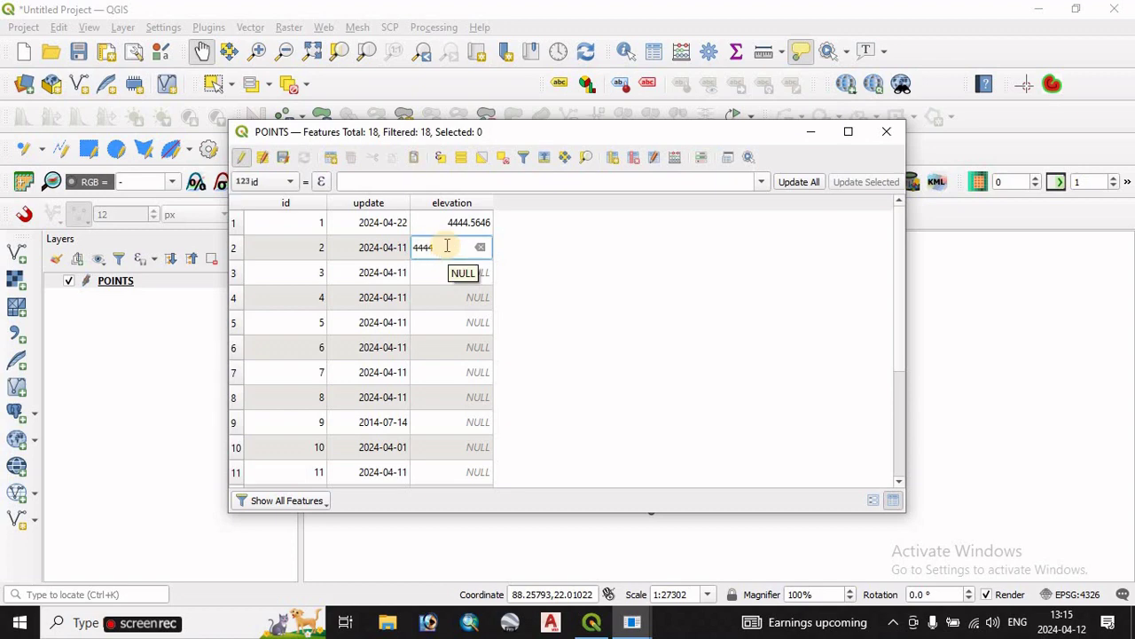
drag(448, 247, 403, 247)
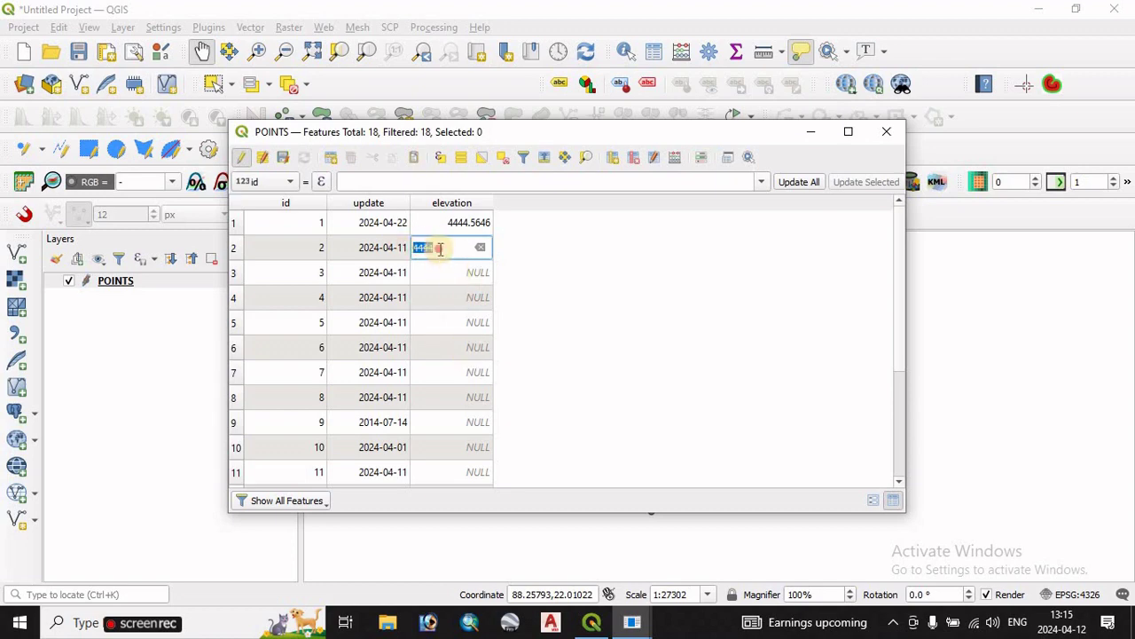
click(440, 249)
click(426, 272)
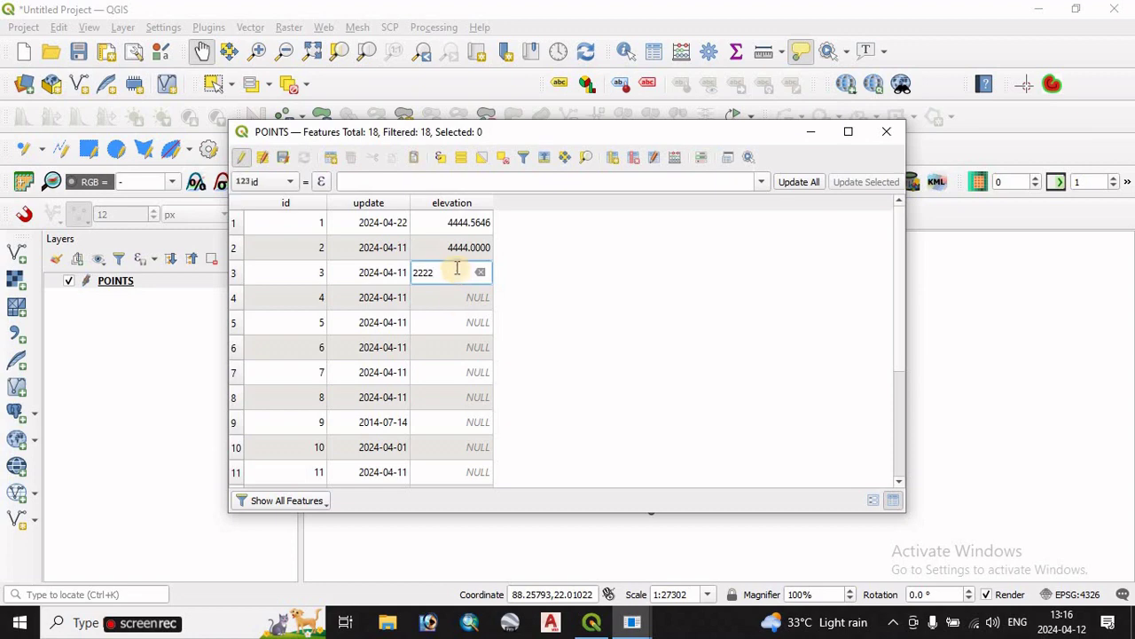
click(456, 294)
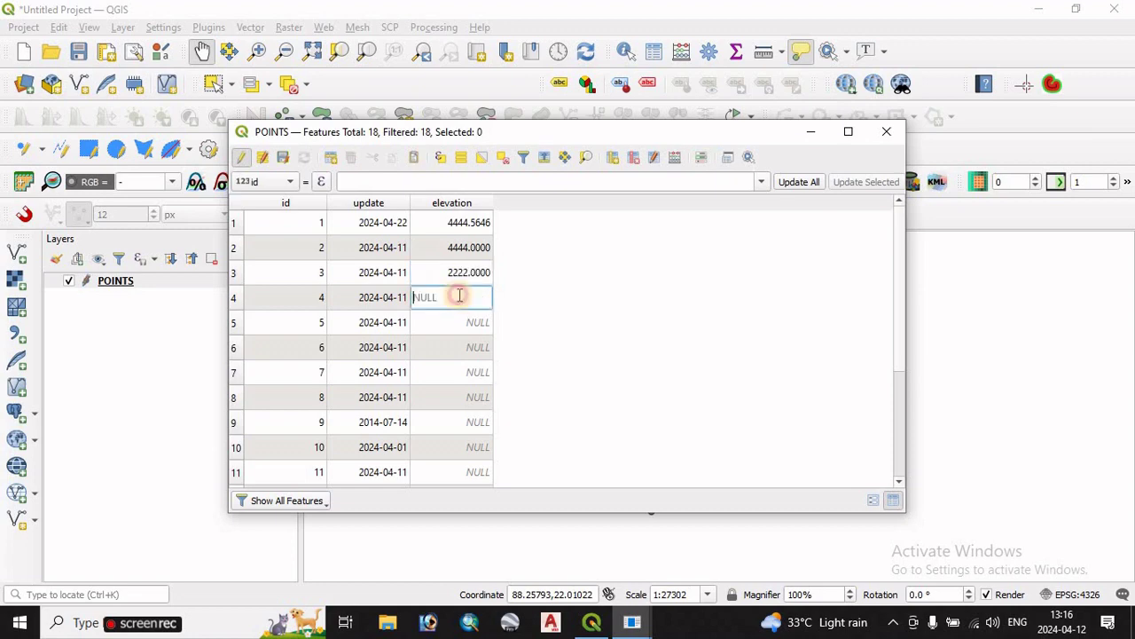
click(896, 134)
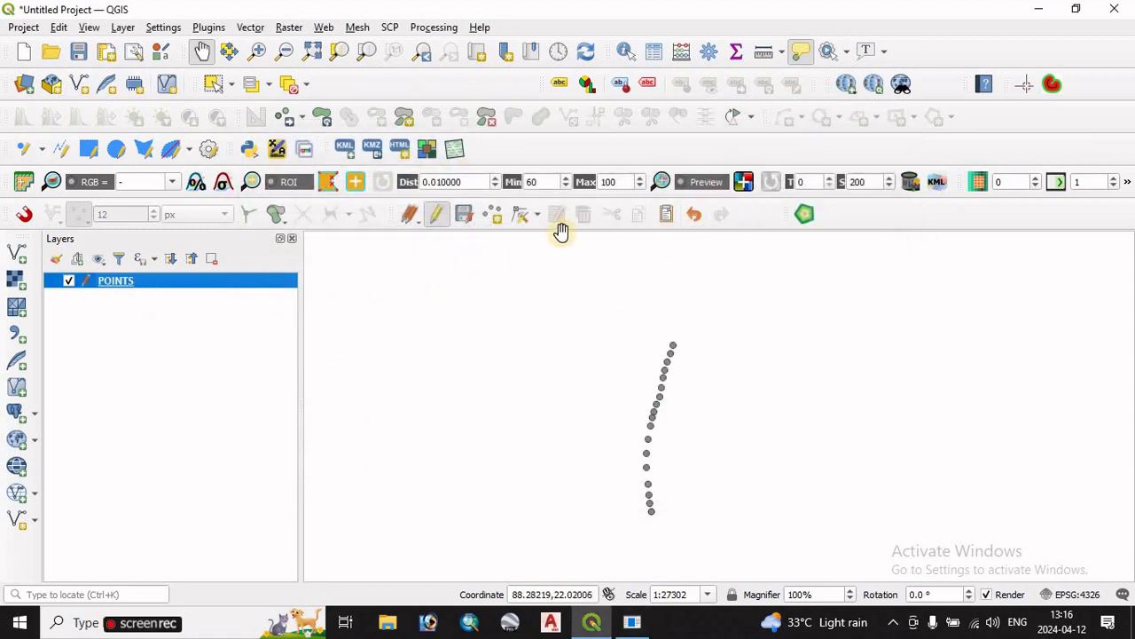
Step: Launch Refactor fields from the Processing Toolbox by searching 'ref'
click(708, 51)
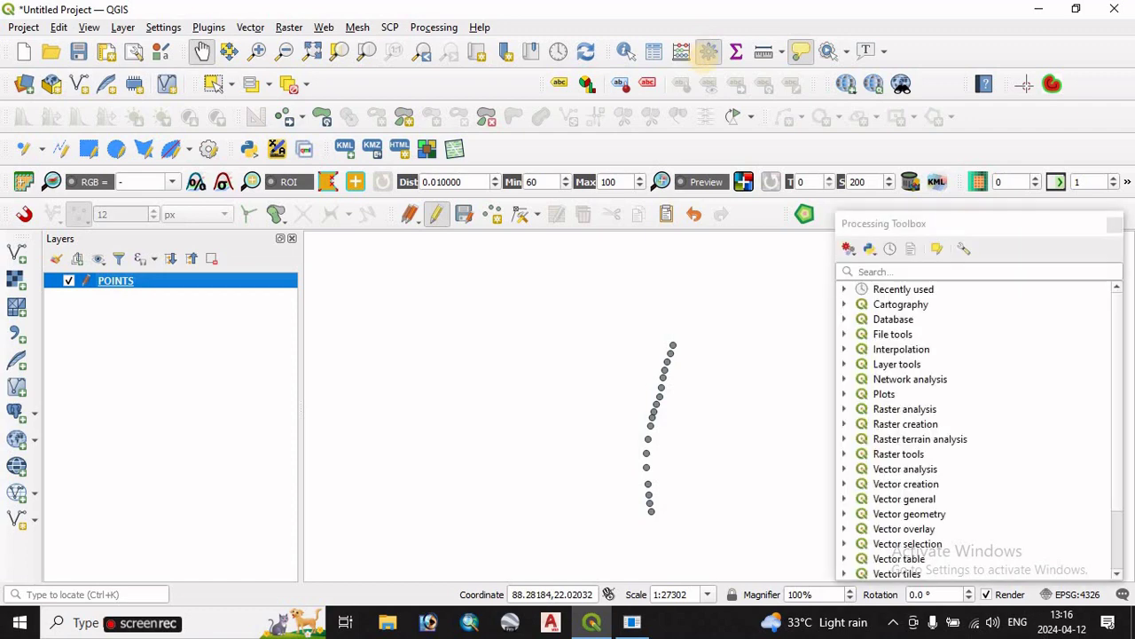
click(904, 271)
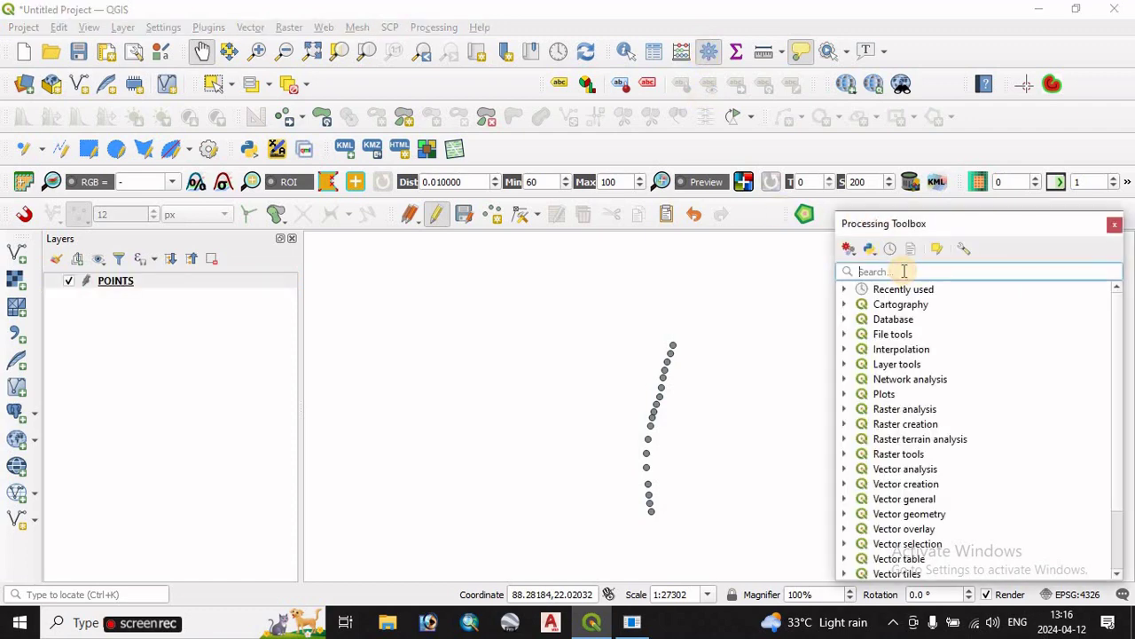
text(ref)
double_click(923, 418)
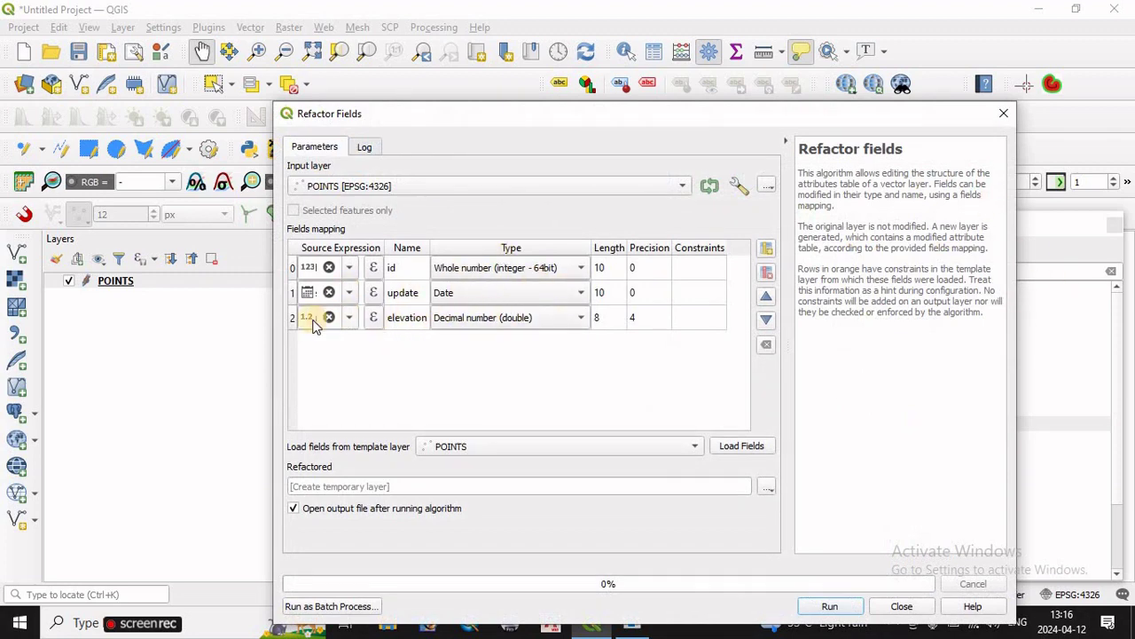
Step: Give the elevation field length 10, precision 2, and rename it Elevation
click(607, 317)
double_click(603, 321)
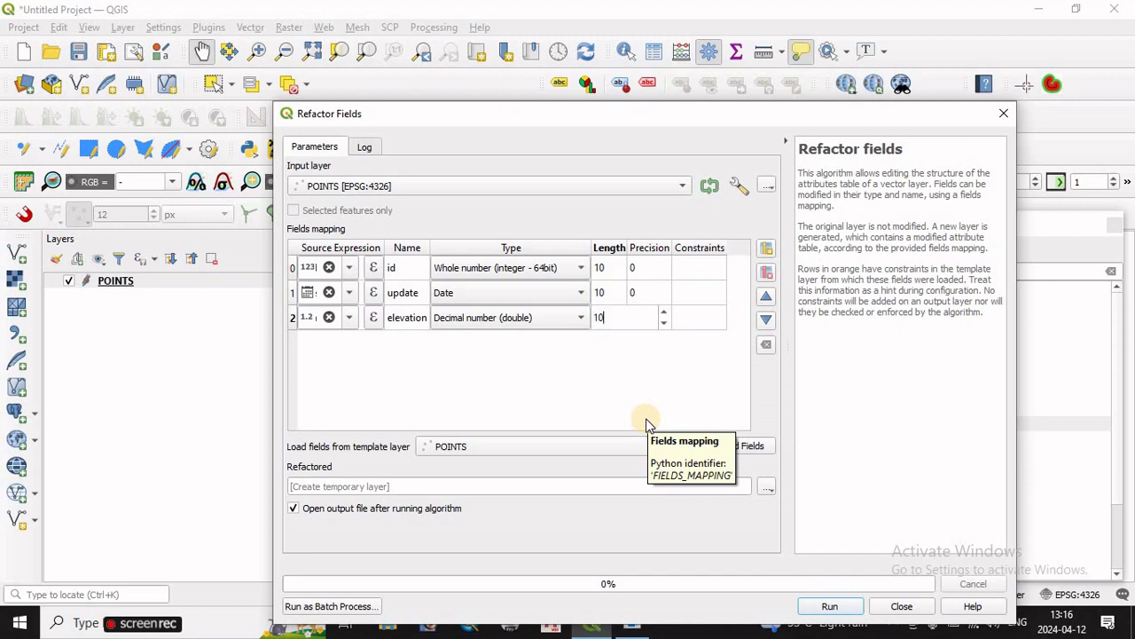
text(10)
double_click(644, 319)
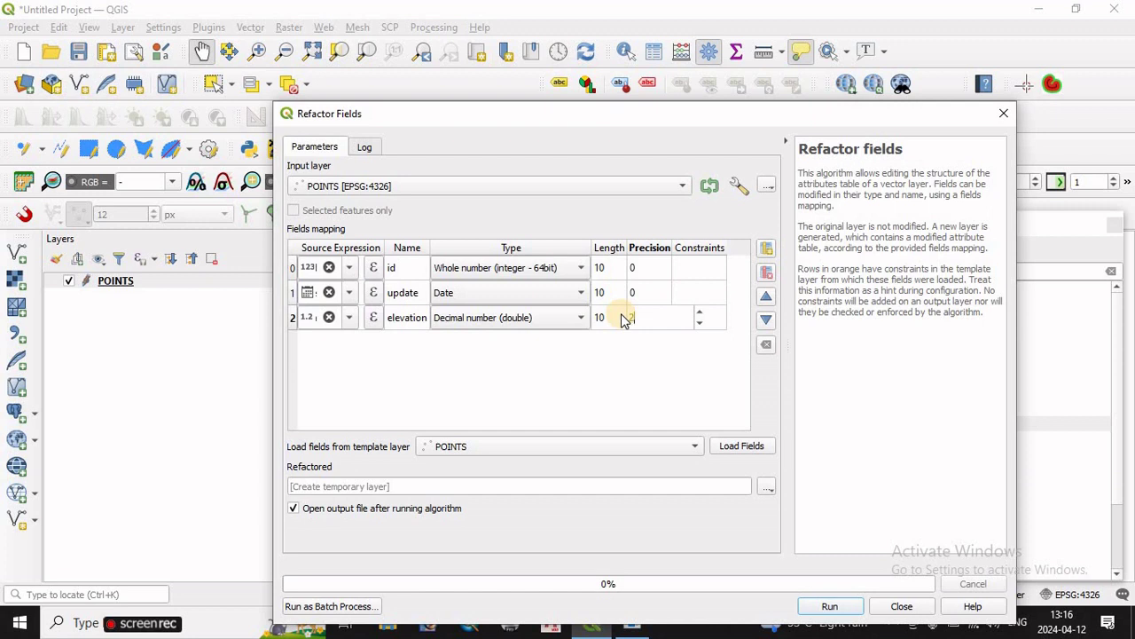
key(Return)
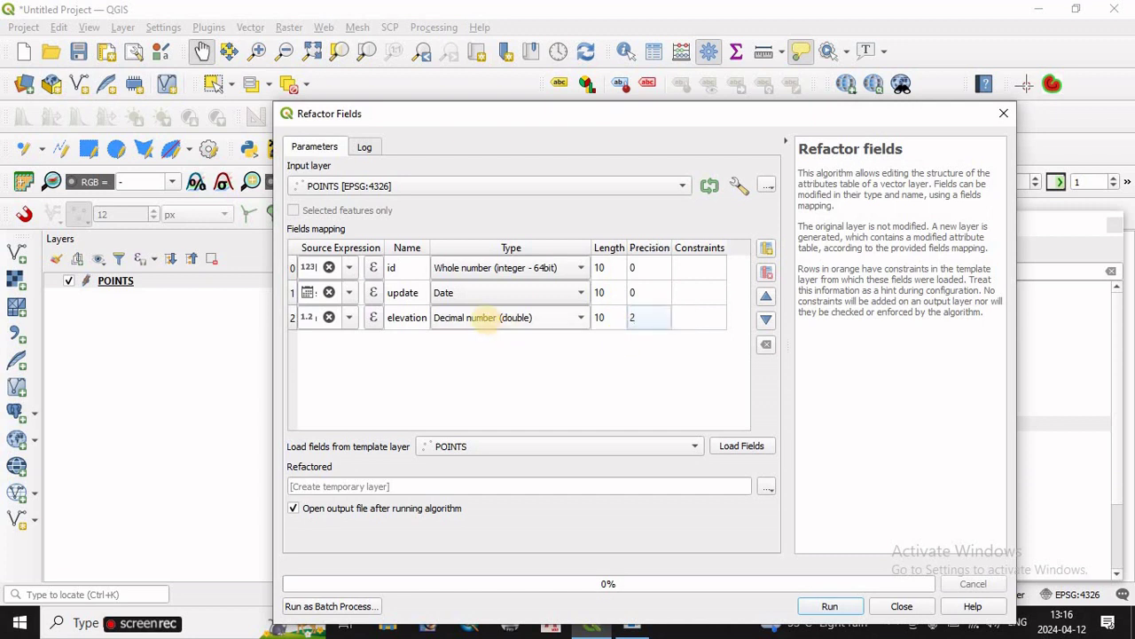
double_click(396, 321)
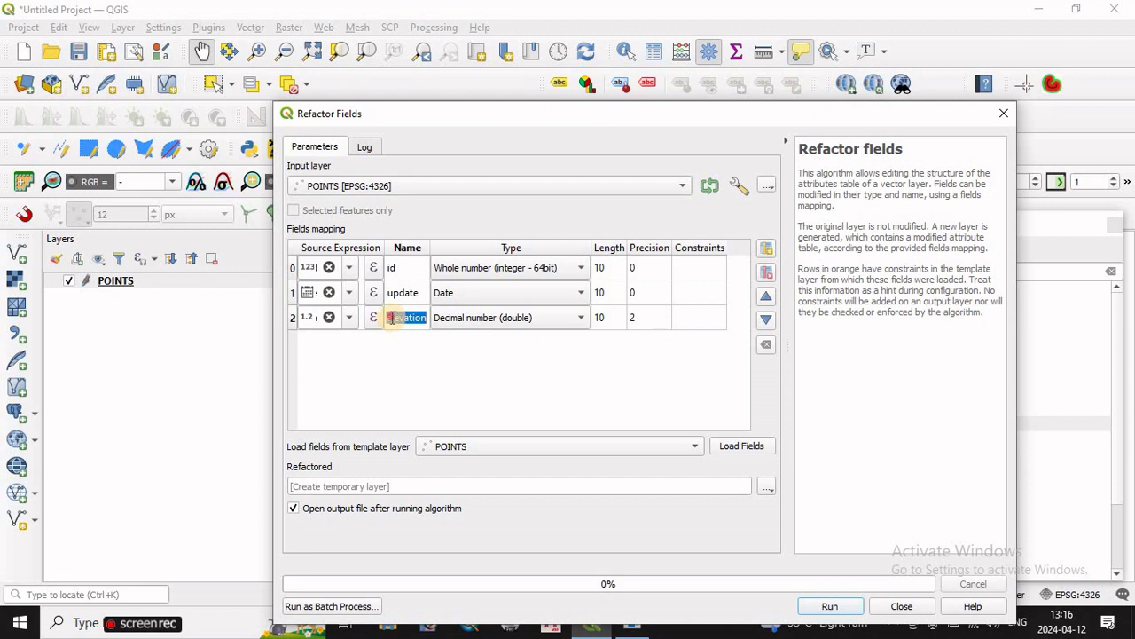
click(391, 317)
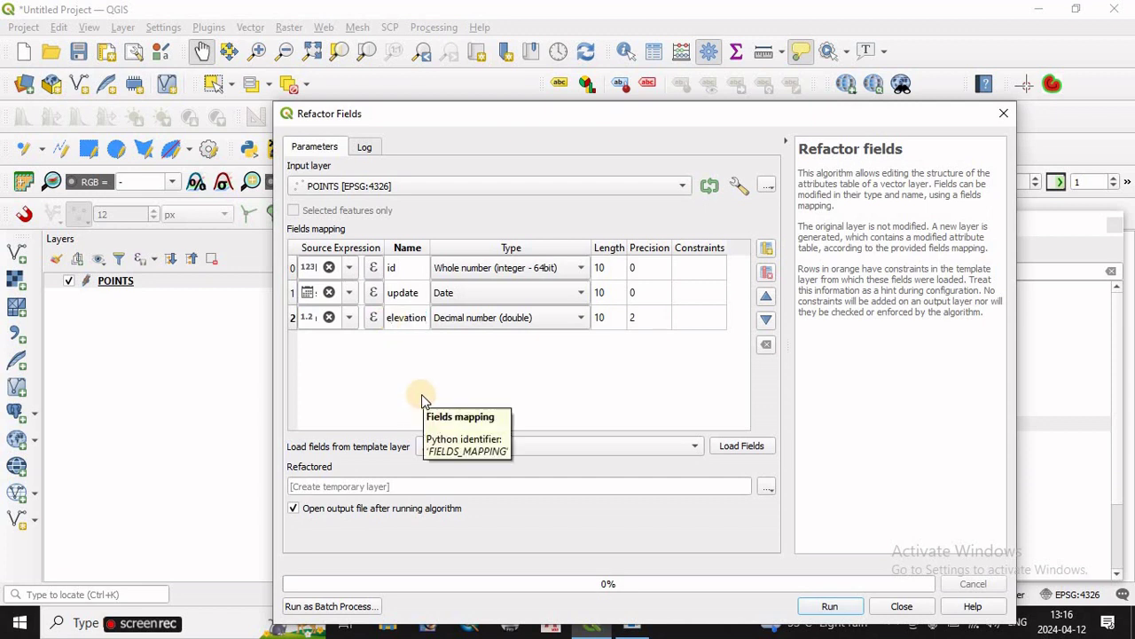
key(BackSpace)
text(E)
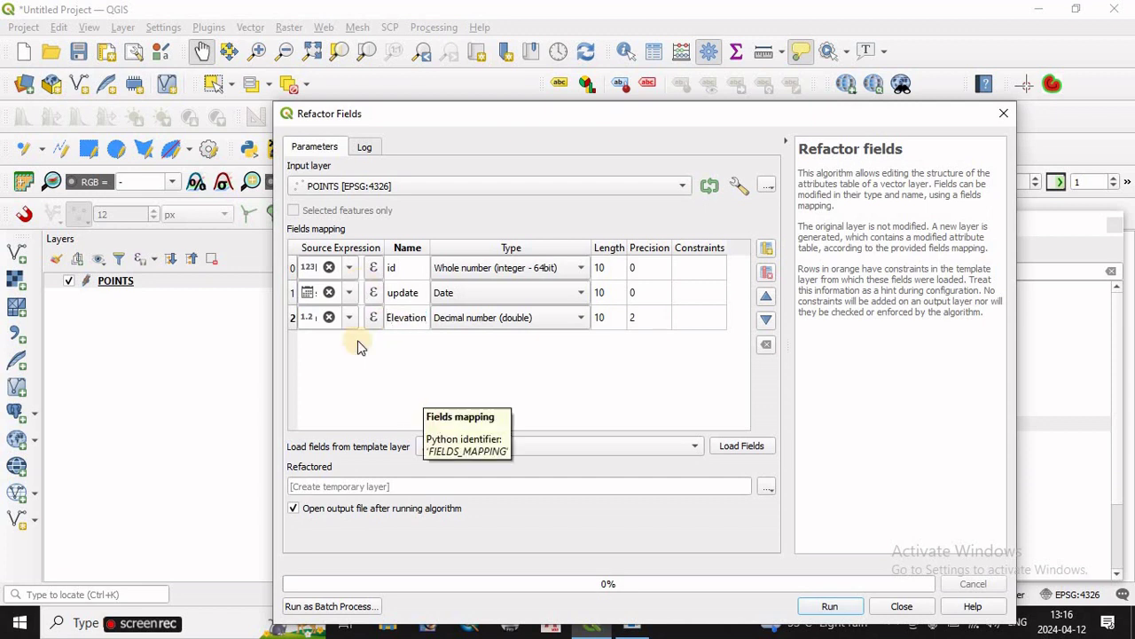
click(491, 360)
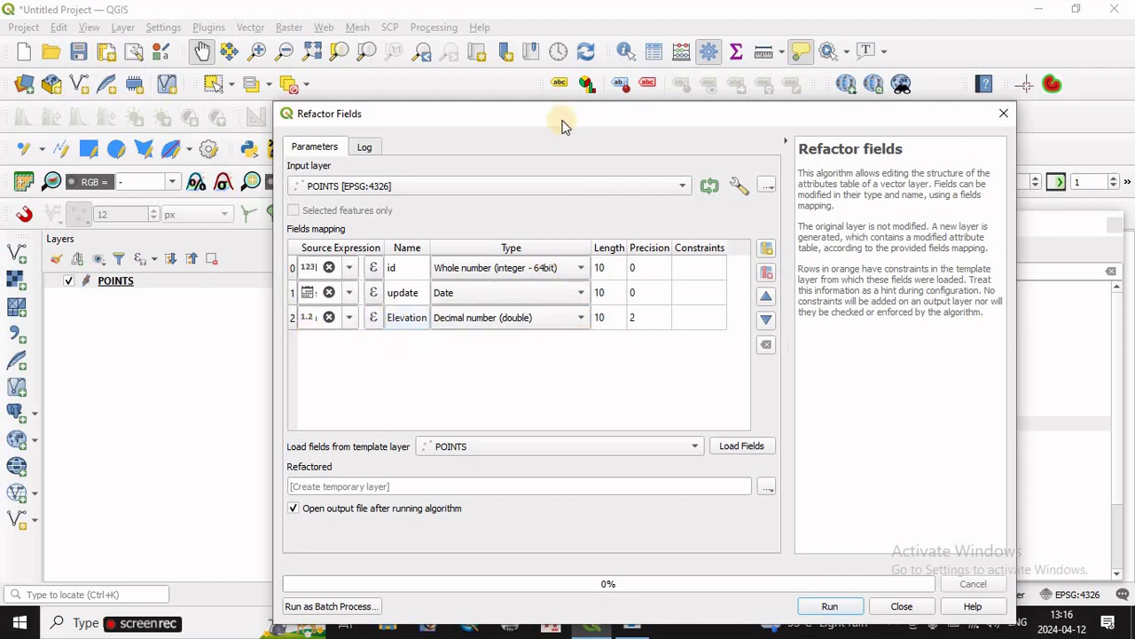
Step: Save the refactored output as aaaaaaaaa.shp in HOTSPOT_Sample_Data and run it
drag(560, 117, 561, 49)
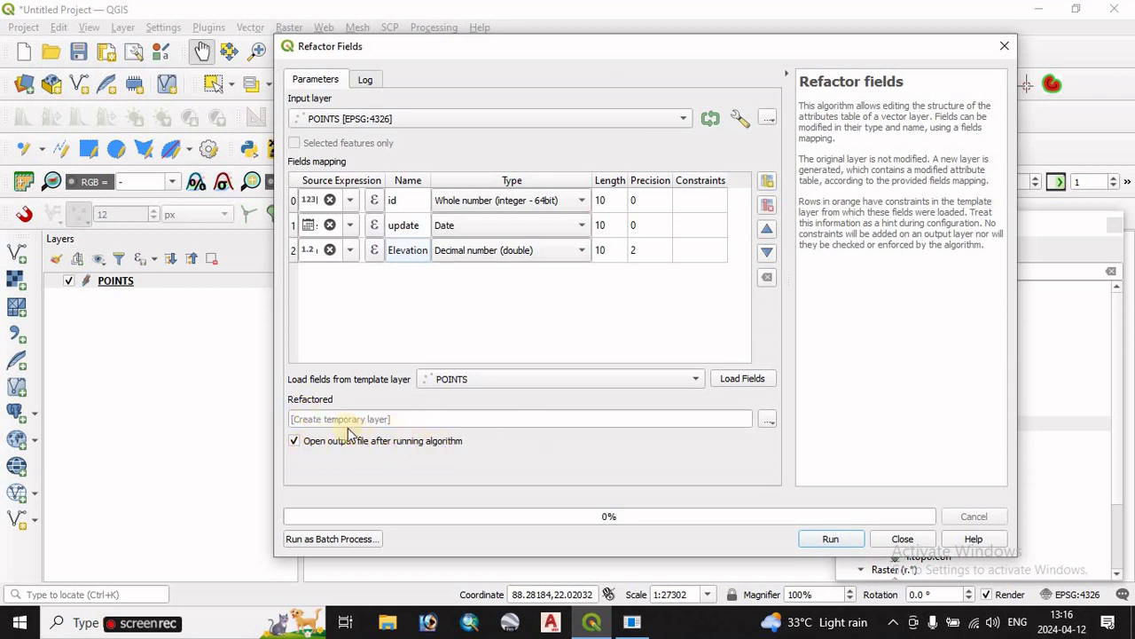
click(765, 422)
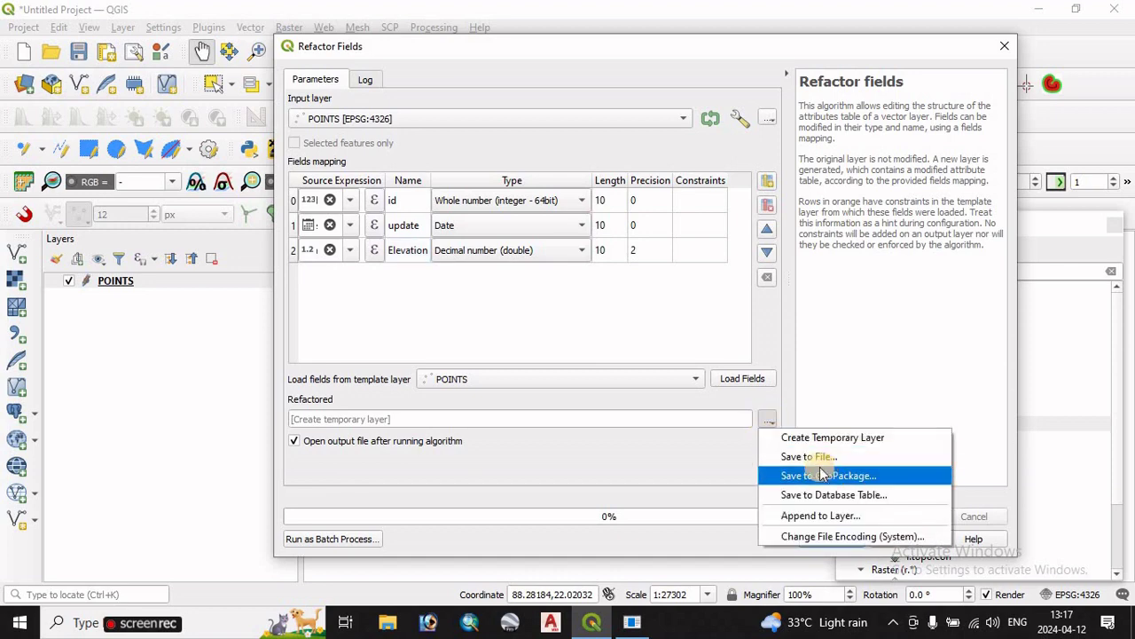
click(811, 458)
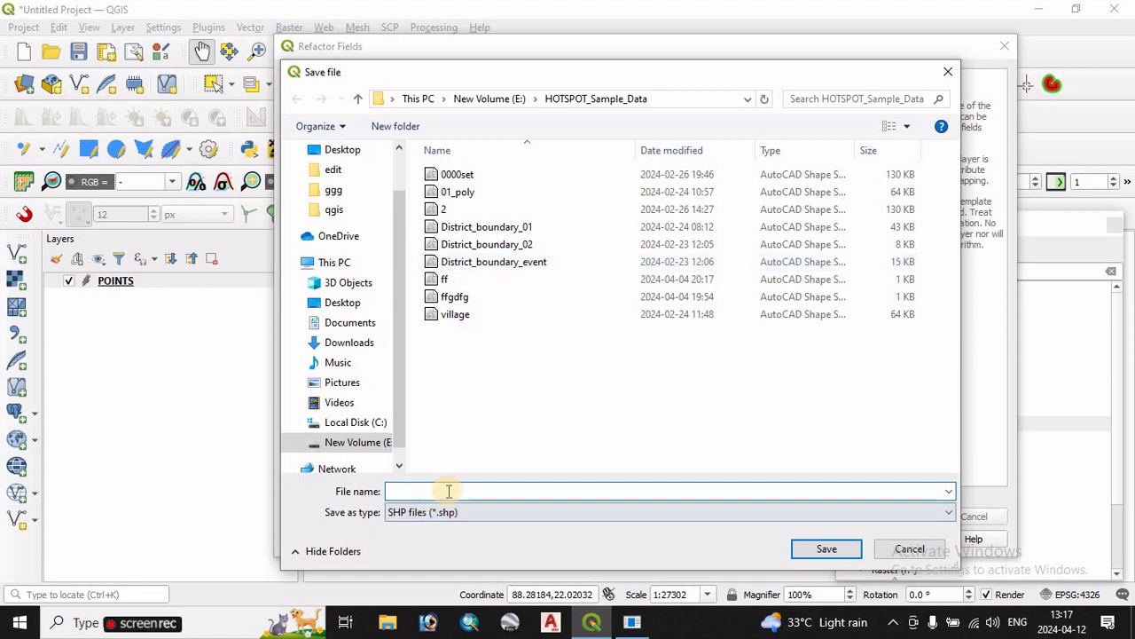
text(aaaaaaaaa)
click(825, 549)
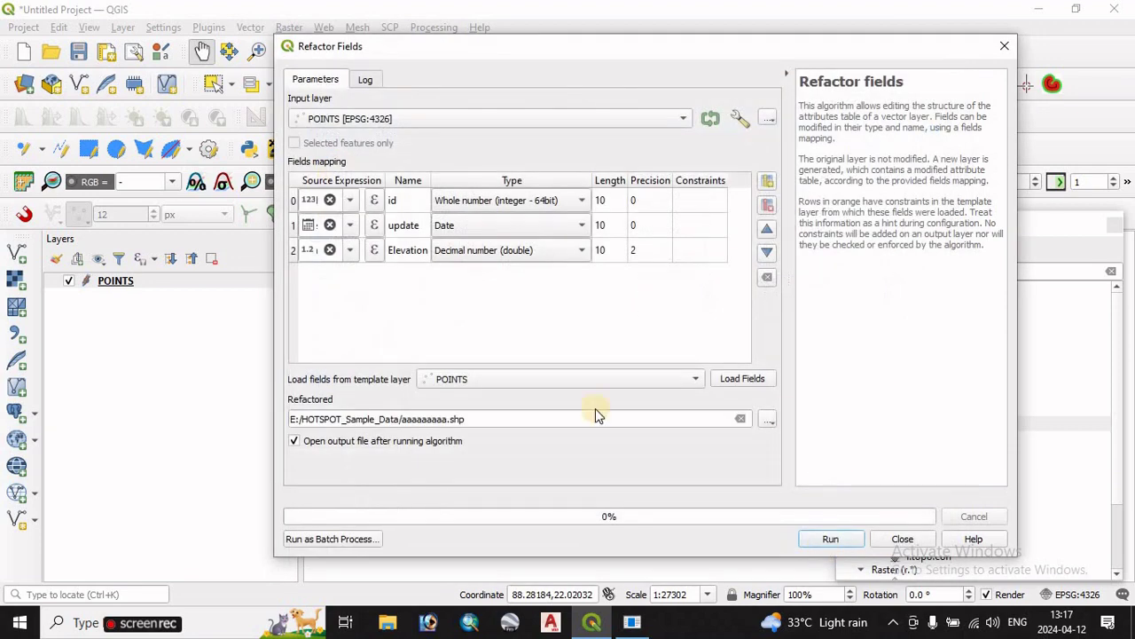
click(831, 541)
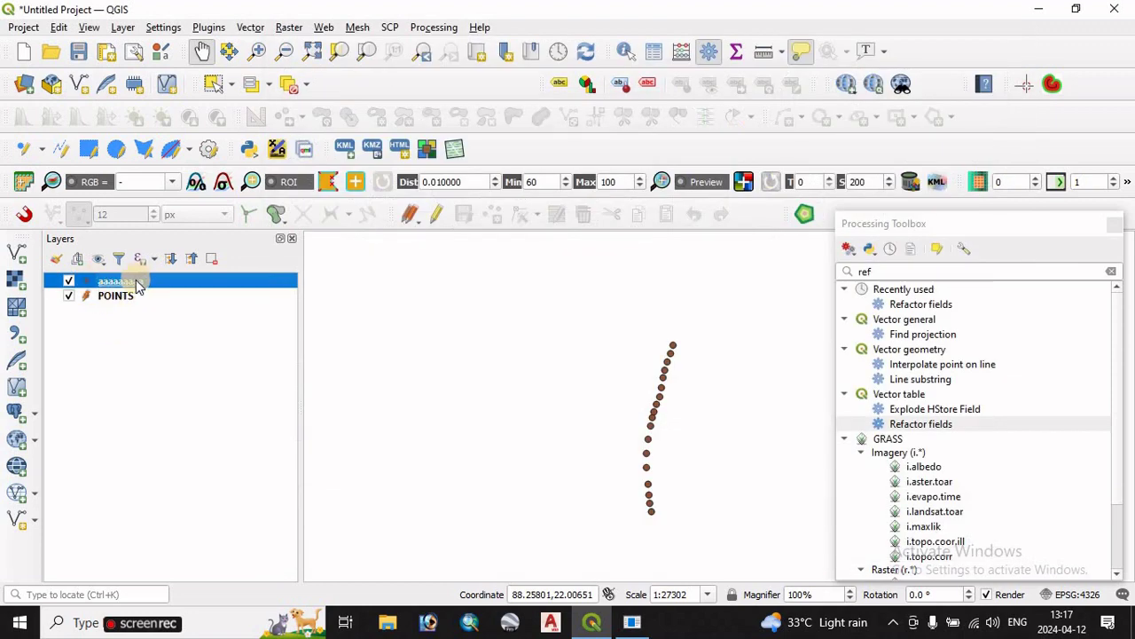
Step: Open the aaaaaaaaa layer's attribute table, maximize it and turn on editing mode
right_click(134, 280)
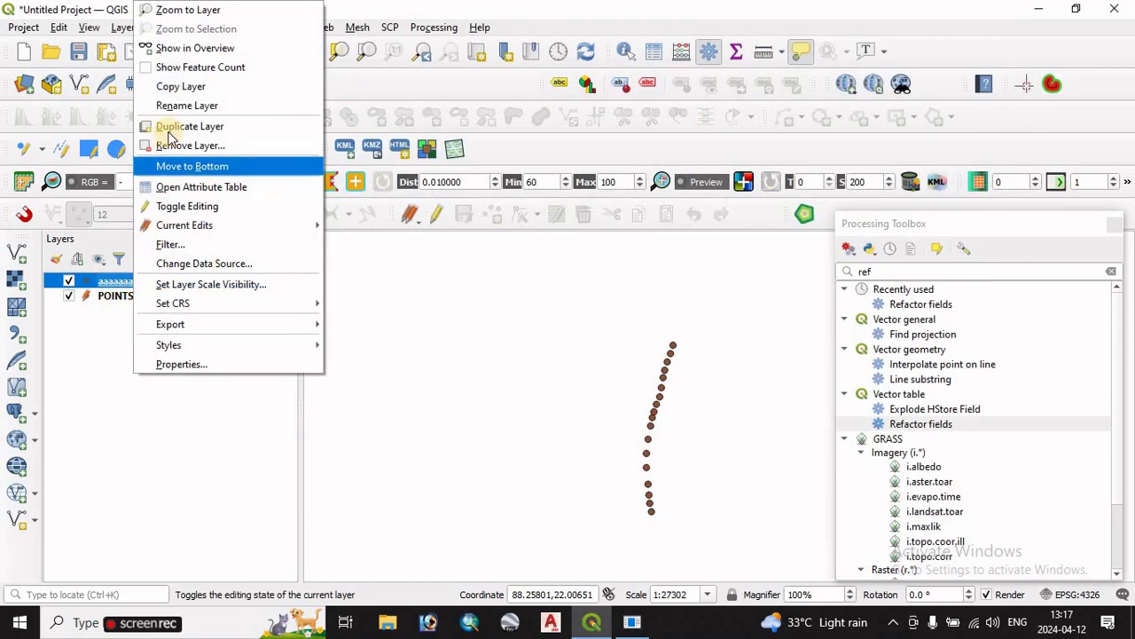
click(187, 185)
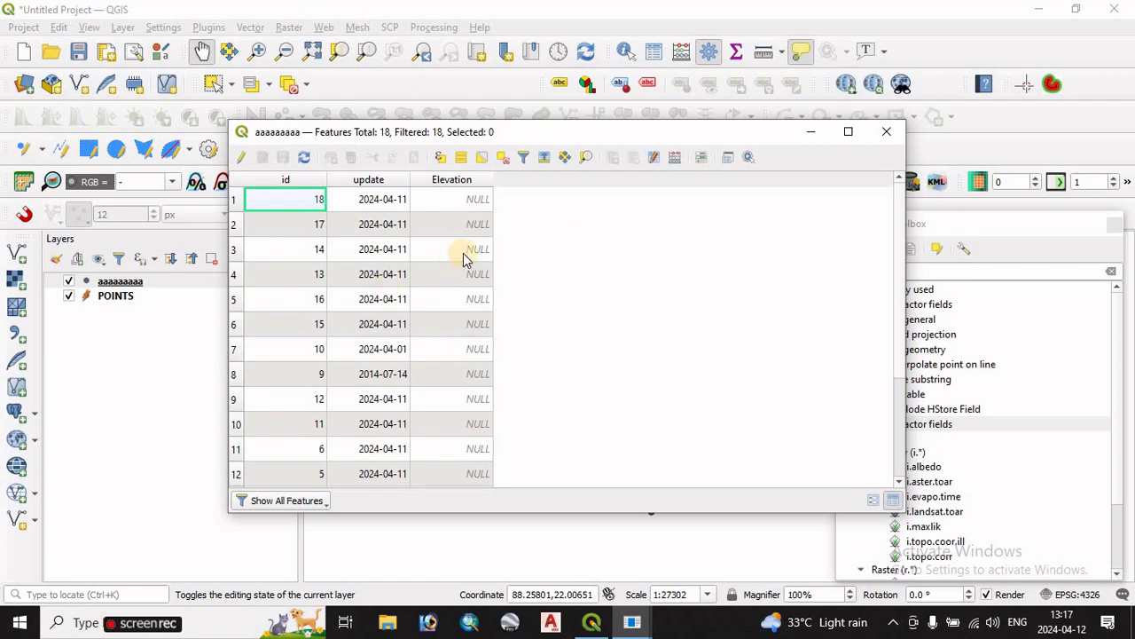
scroll(457, 244, down, 2)
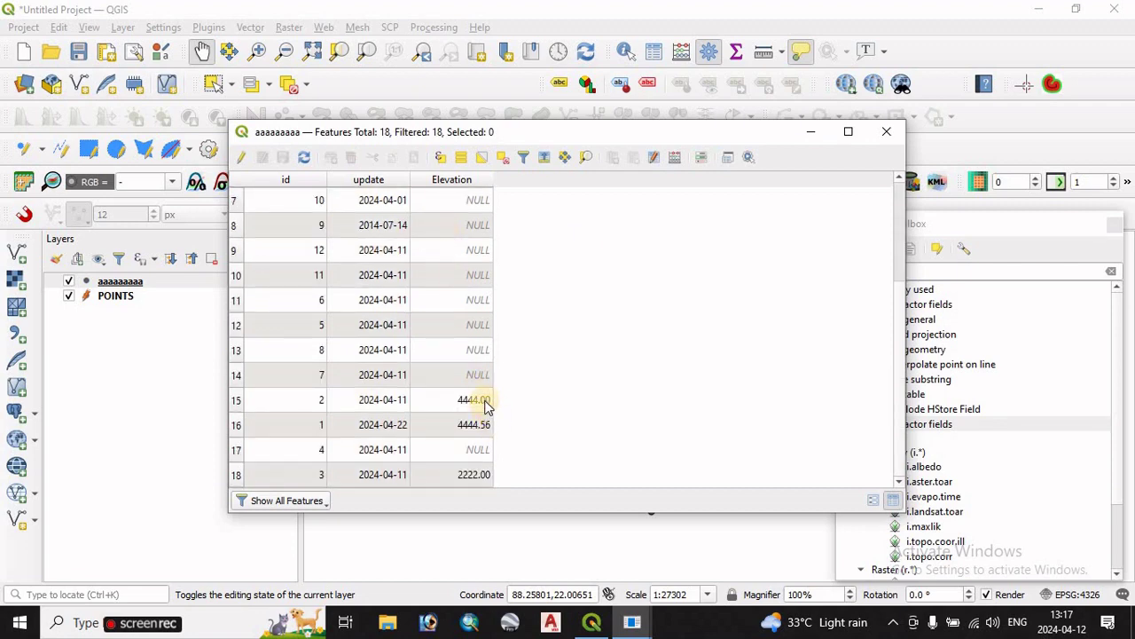
click(469, 425)
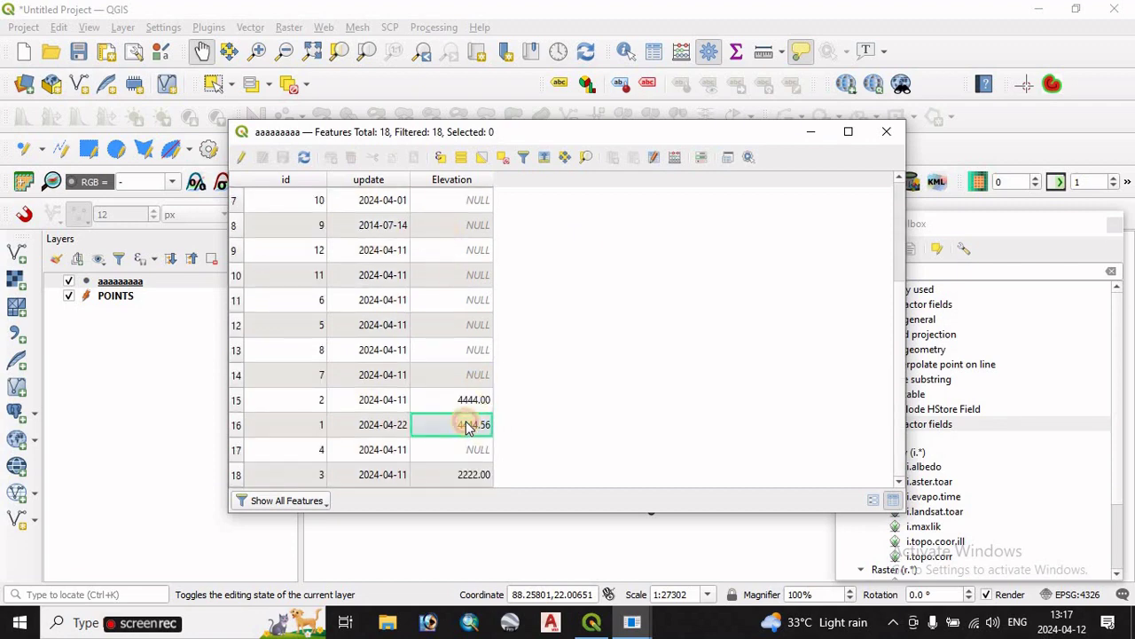
click(468, 425)
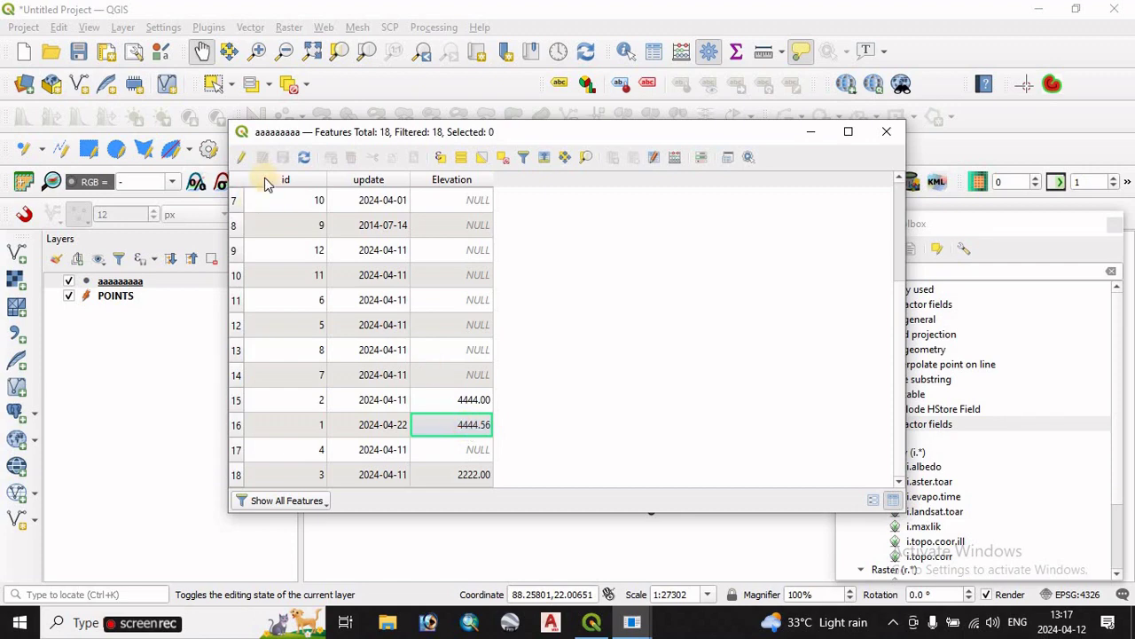
click(848, 132)
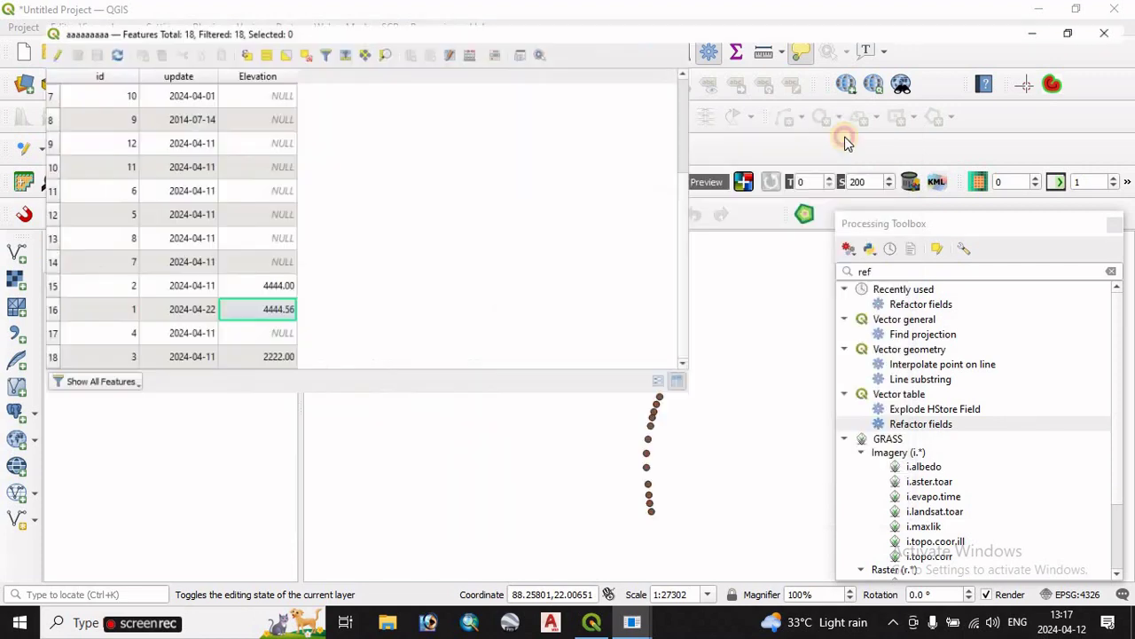
click(13, 32)
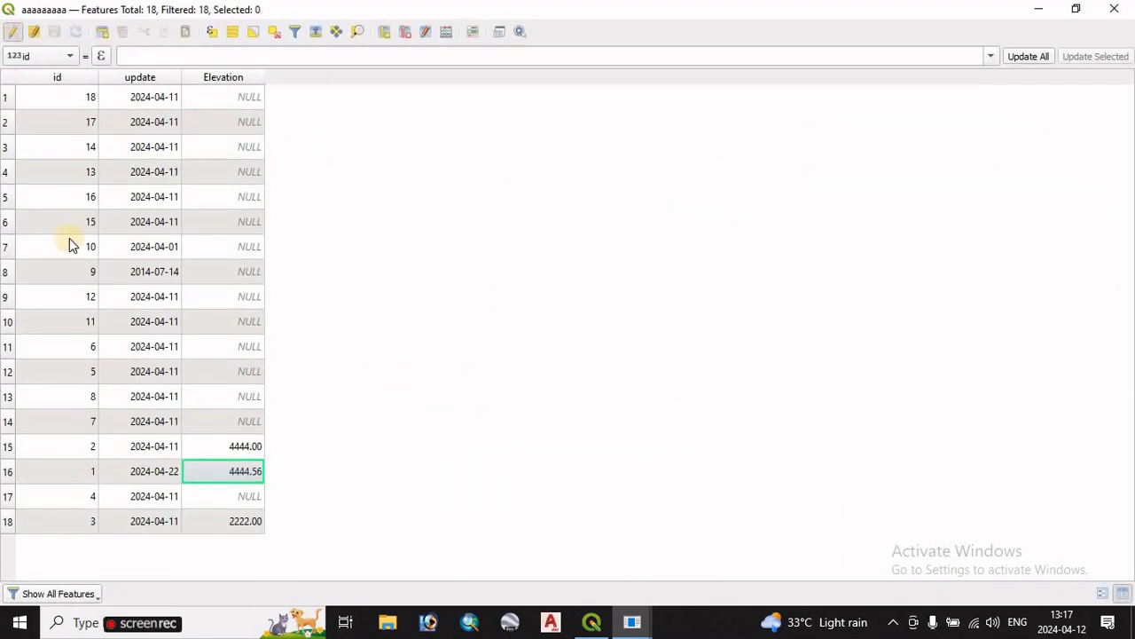
Step: Start editing feature 1's Elevation value 4444.56, inserting a 4 near its start
double_click(246, 476)
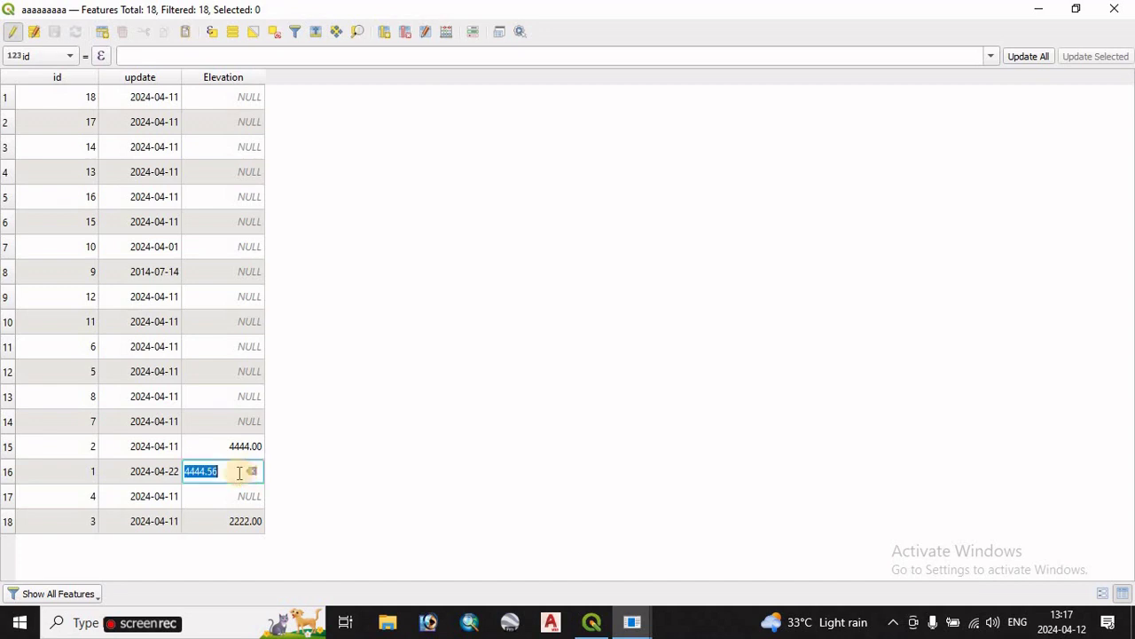
click(204, 472)
click(238, 480)
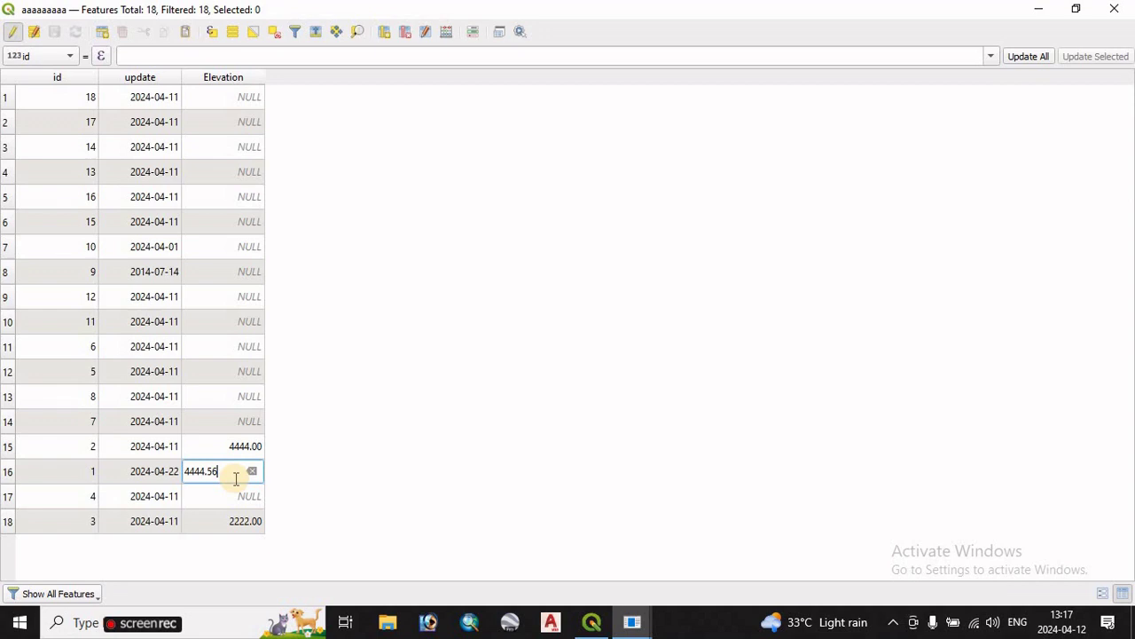
click(195, 477)
text(444)
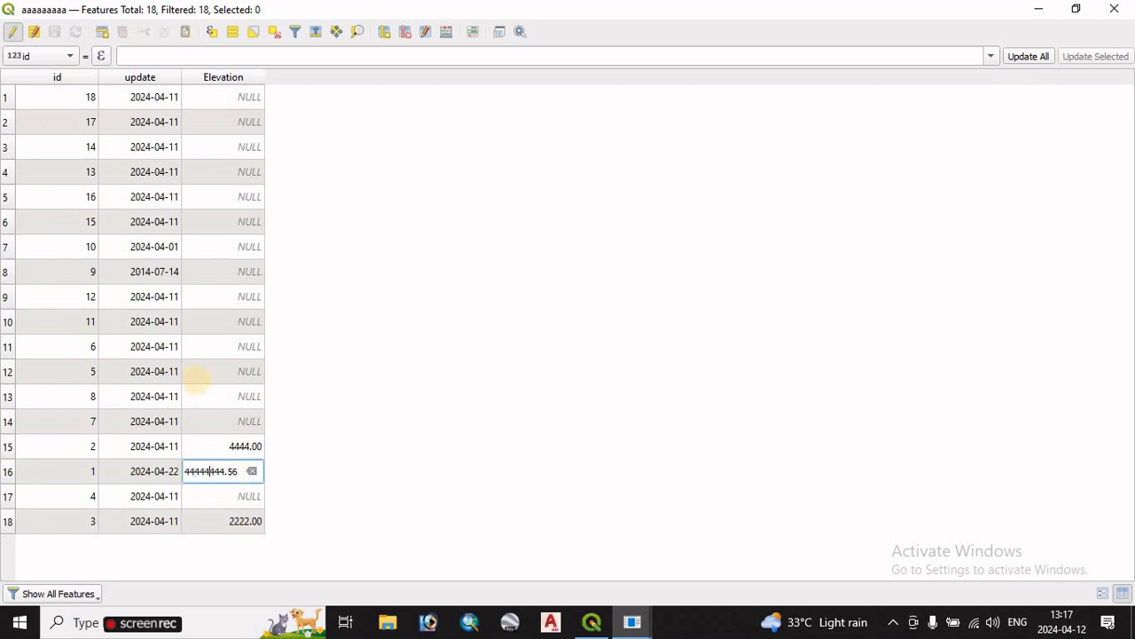